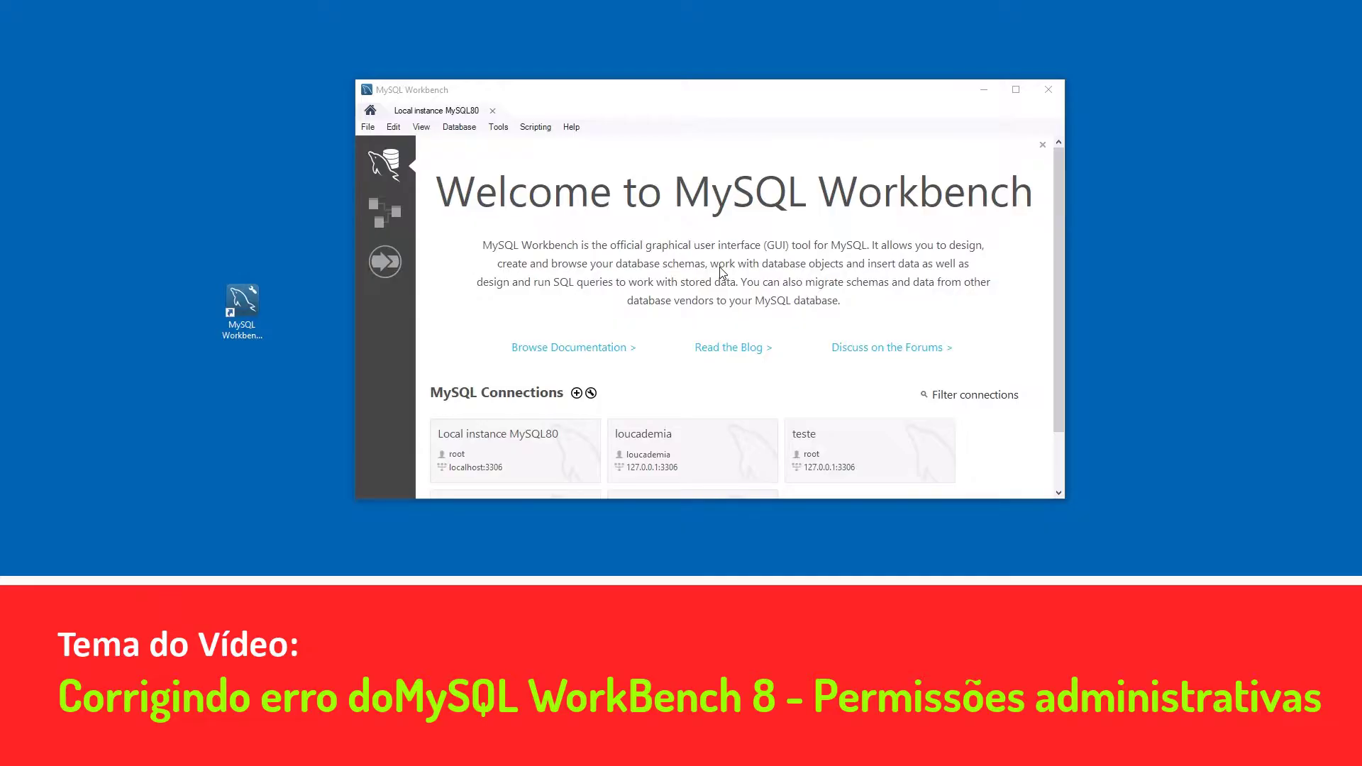
# - Connect to the Local instance MySQL80 connection by entering the root password
pyautogui.moveTo(693, 107)
pyautogui.mouseDown()
pyautogui.moveTo(674, 154)
pyautogui.moveTo(678, 126)
pyautogui.mouseUp()
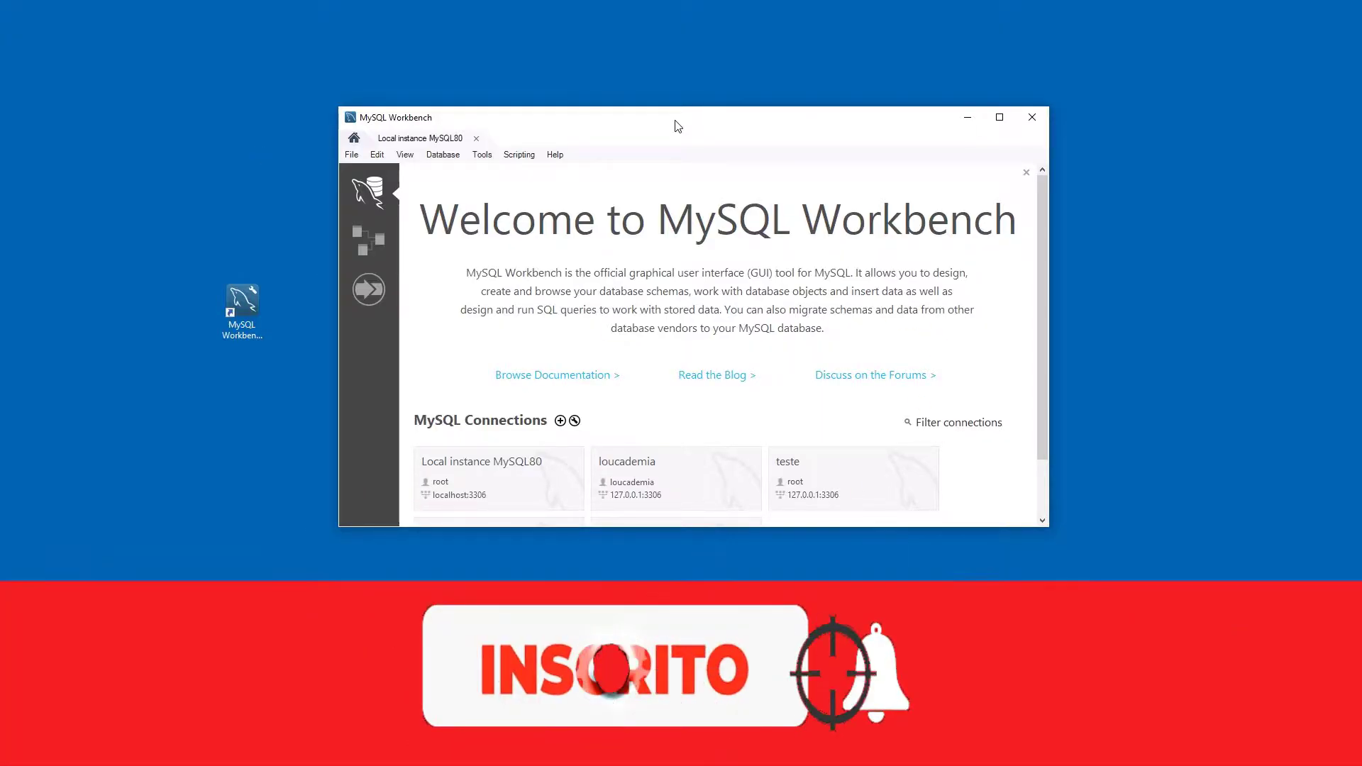
pyautogui.press('super+Down')
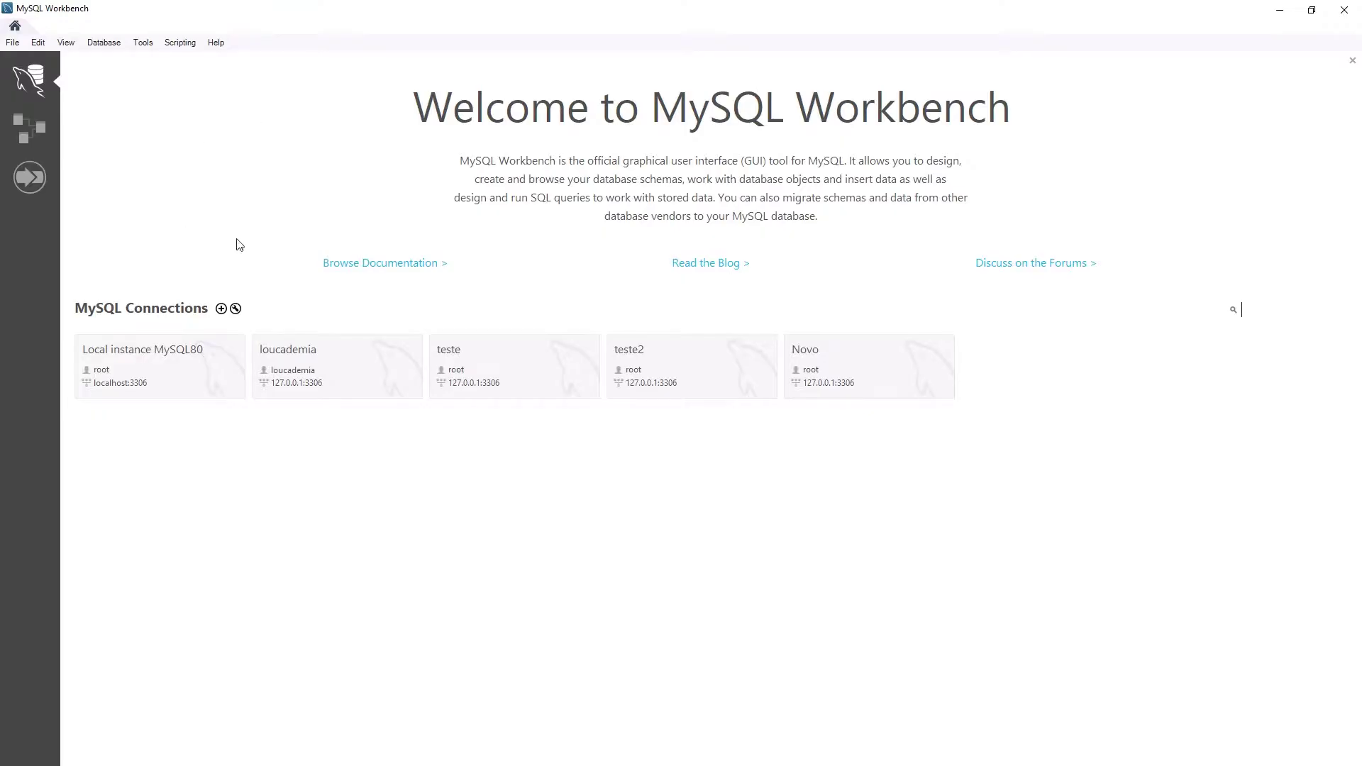
pyautogui.click(202, 359)
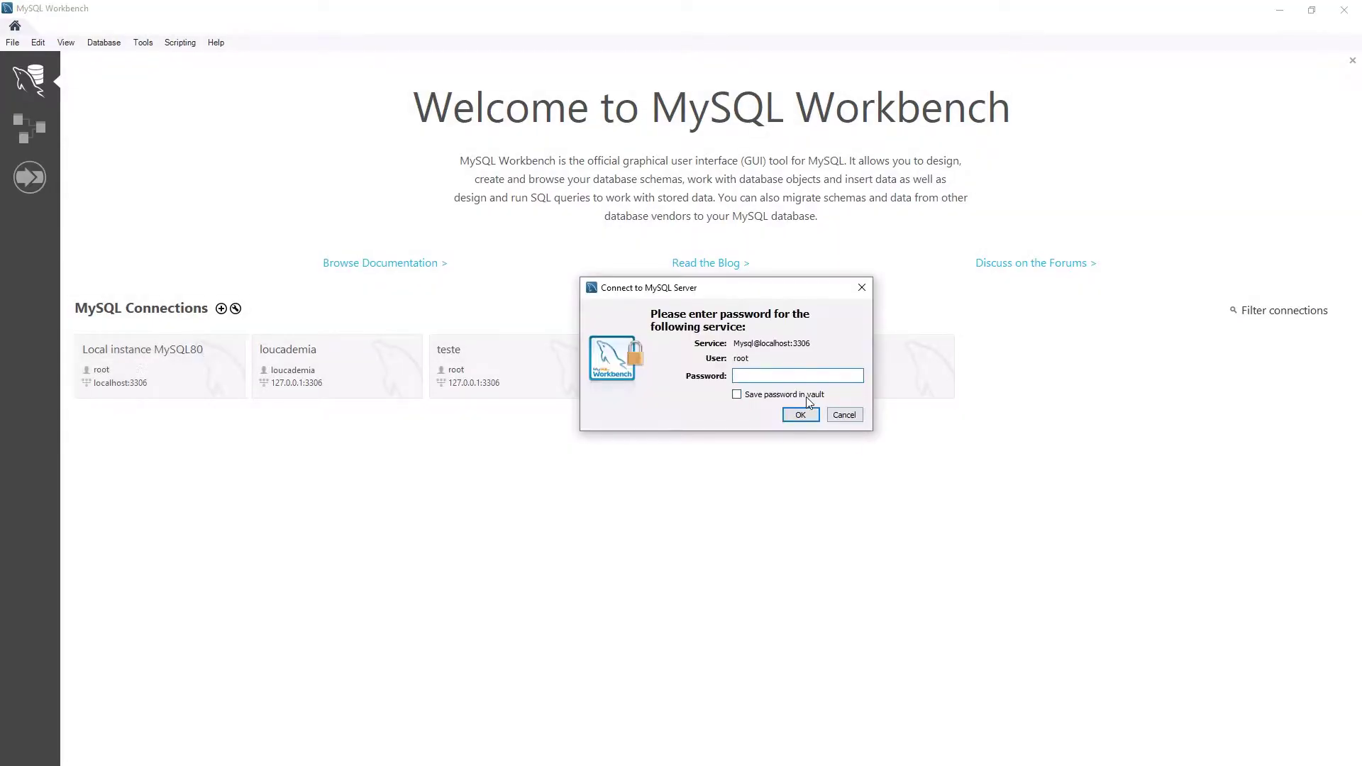
pyautogui.write('123456')
pyautogui.press('Return')
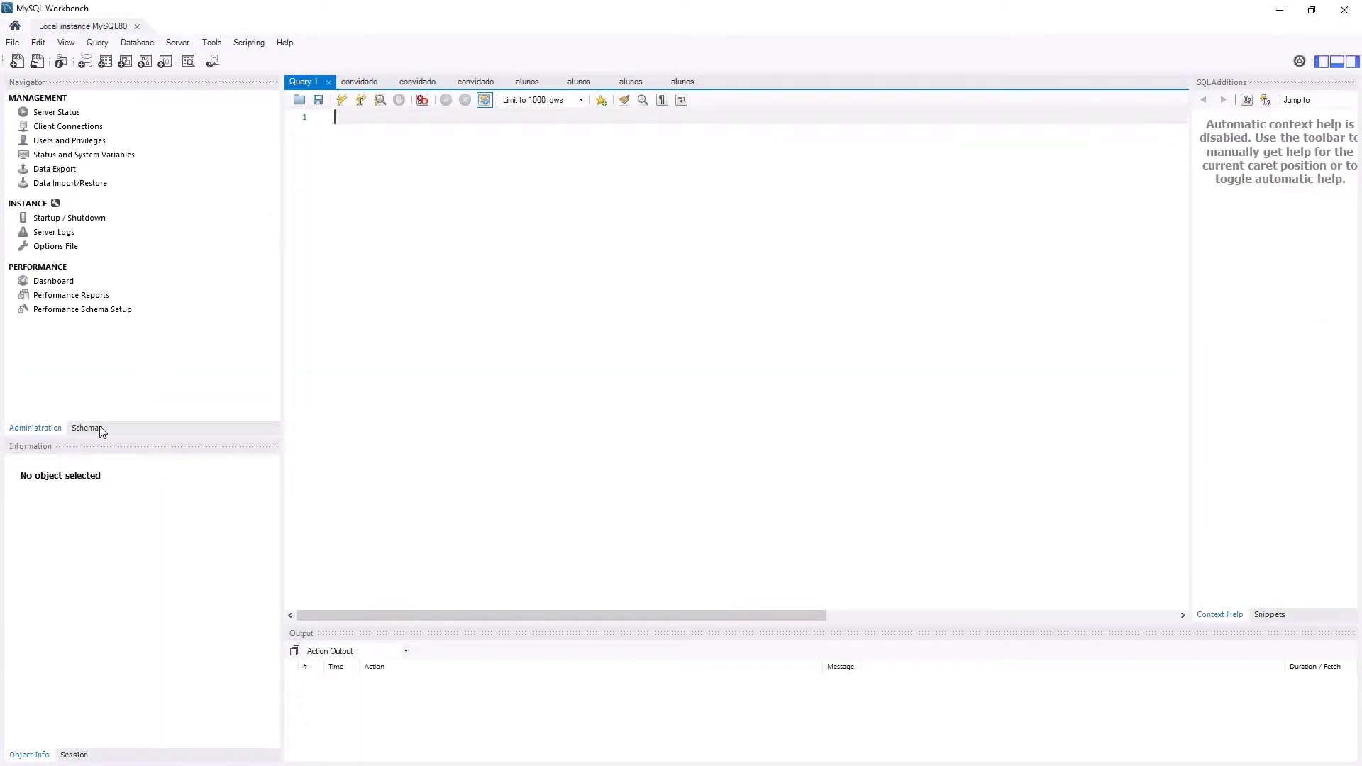
# - Create a schema named 'Teste' (stored as lowercase teste), apply its script, and select it
pyautogui.click(94, 428)
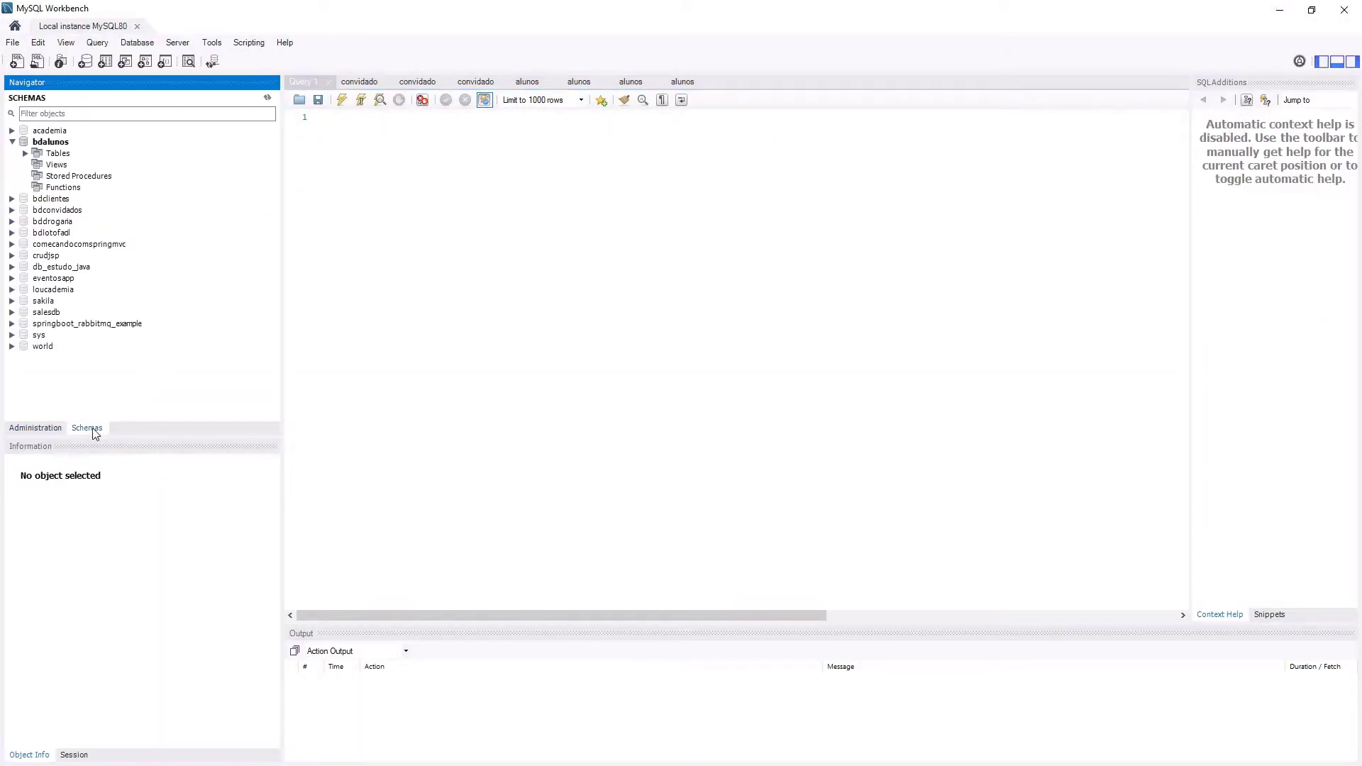
pyautogui.rightClick(191, 401)
pyautogui.click(267, 418)
pyautogui.write('Teste')
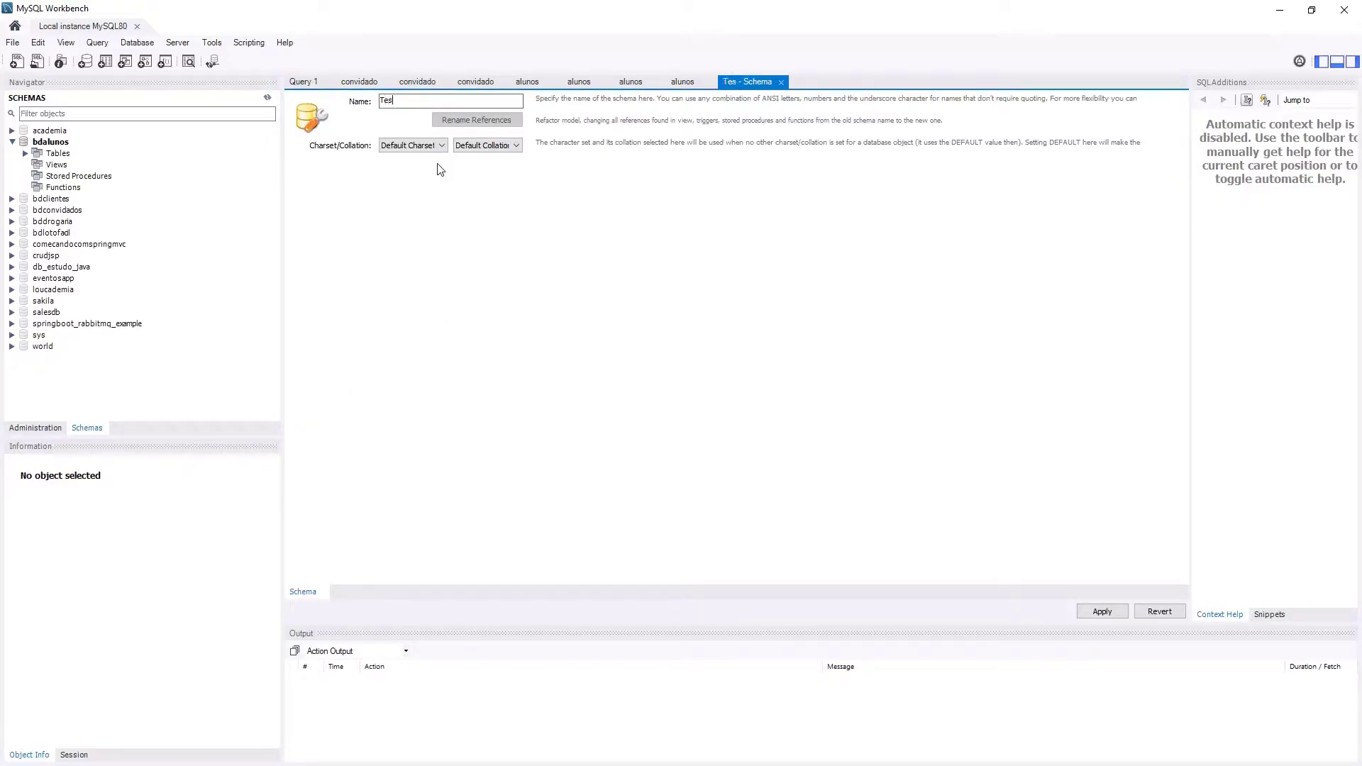
pyautogui.click(1100, 612)
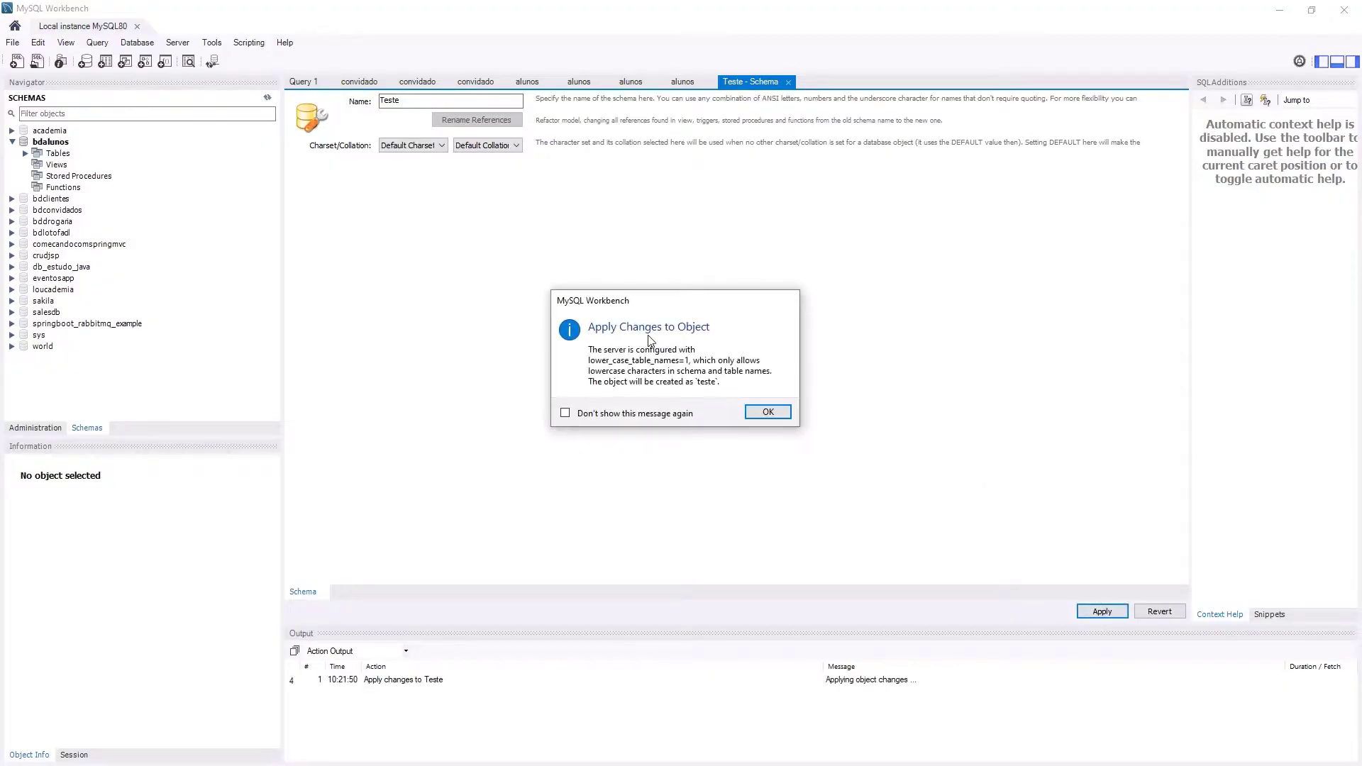
pyautogui.click(769, 413)
pyautogui.click(871, 575)
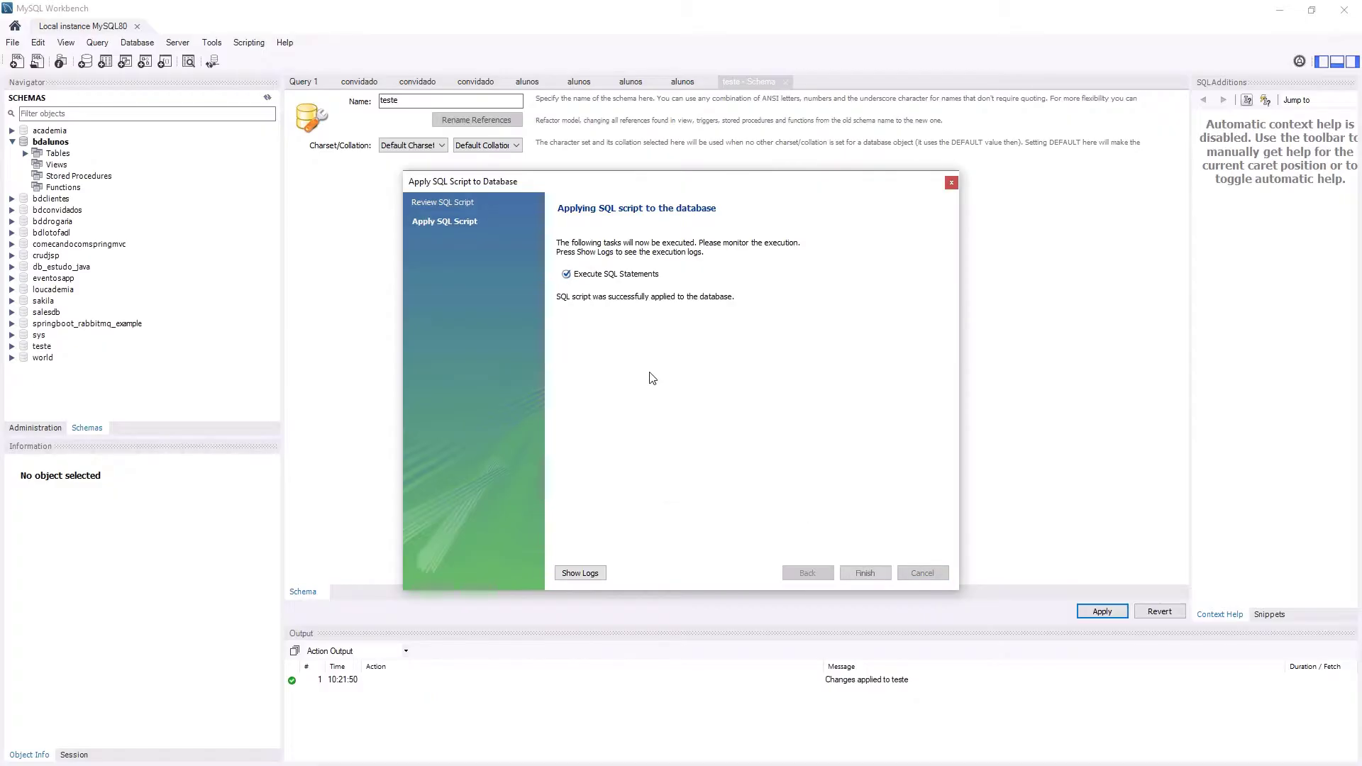
pyautogui.click(860, 573)
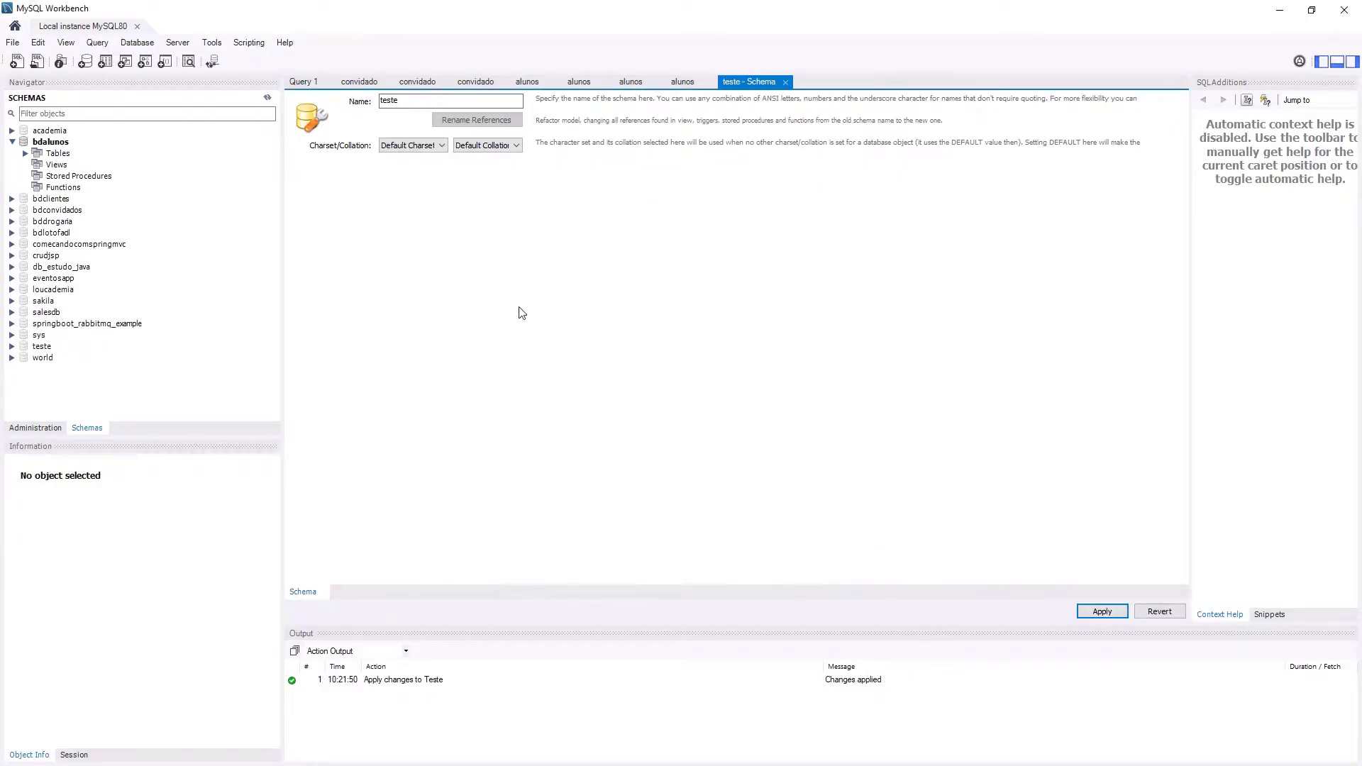
pyautogui.click(42, 347)
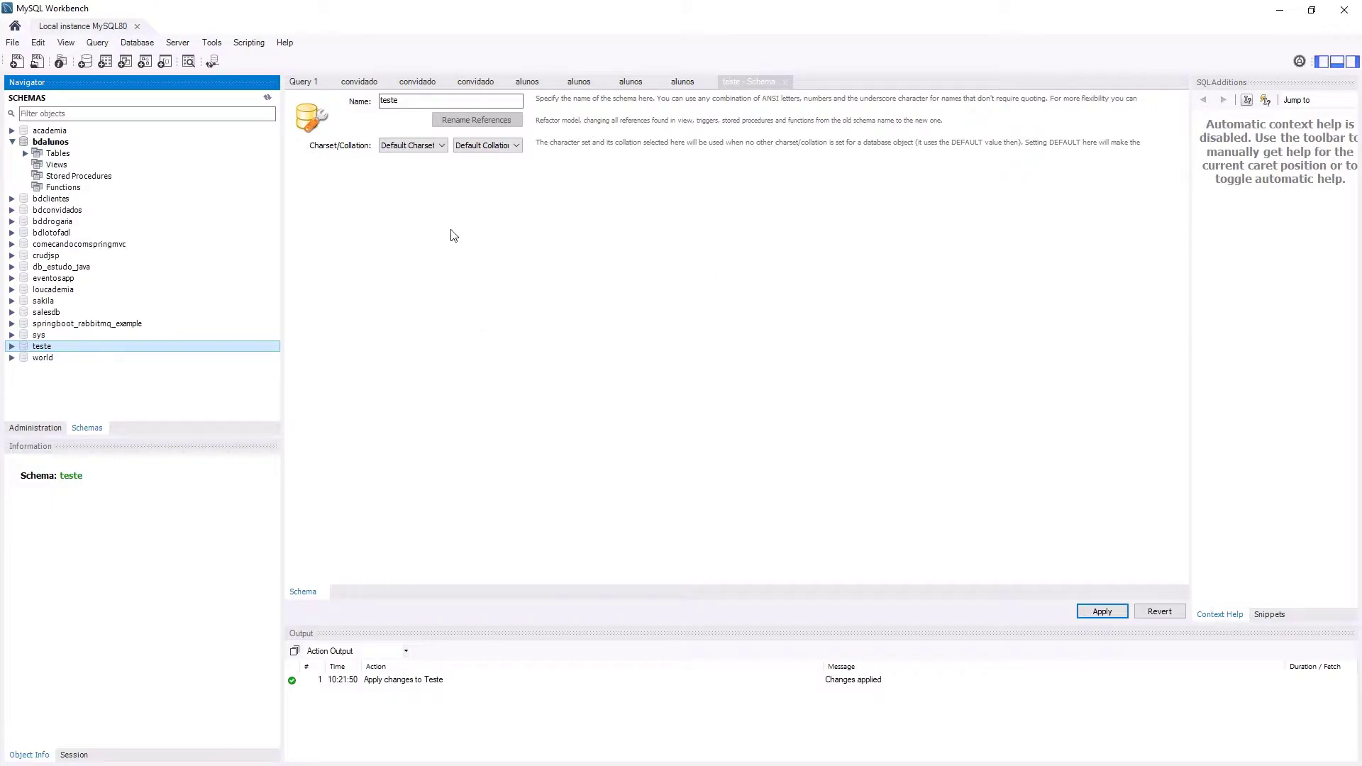
# - Switch the Navigator to Administration and open Server Status, which fails with a management-access error
pyautogui.click(177, 42)
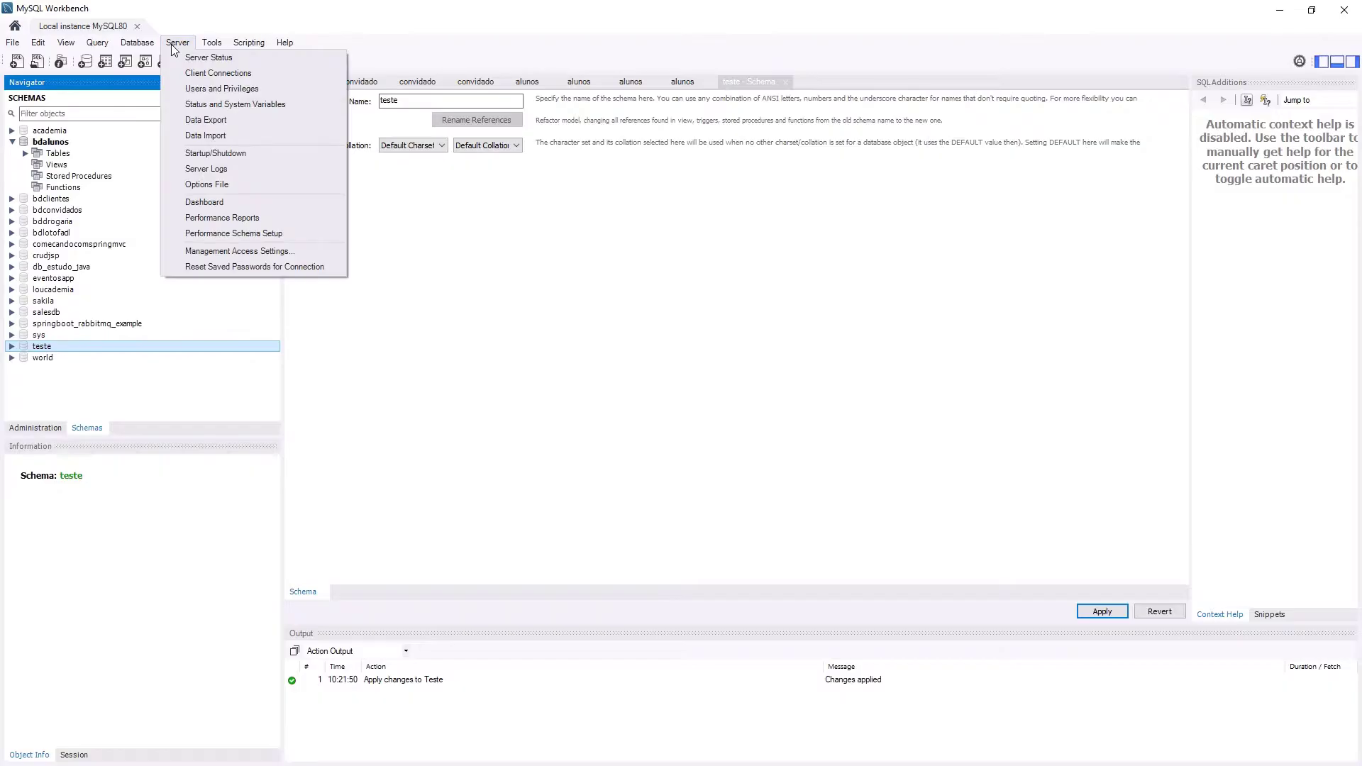
pyautogui.click(172, 47)
pyautogui.click(35, 428)
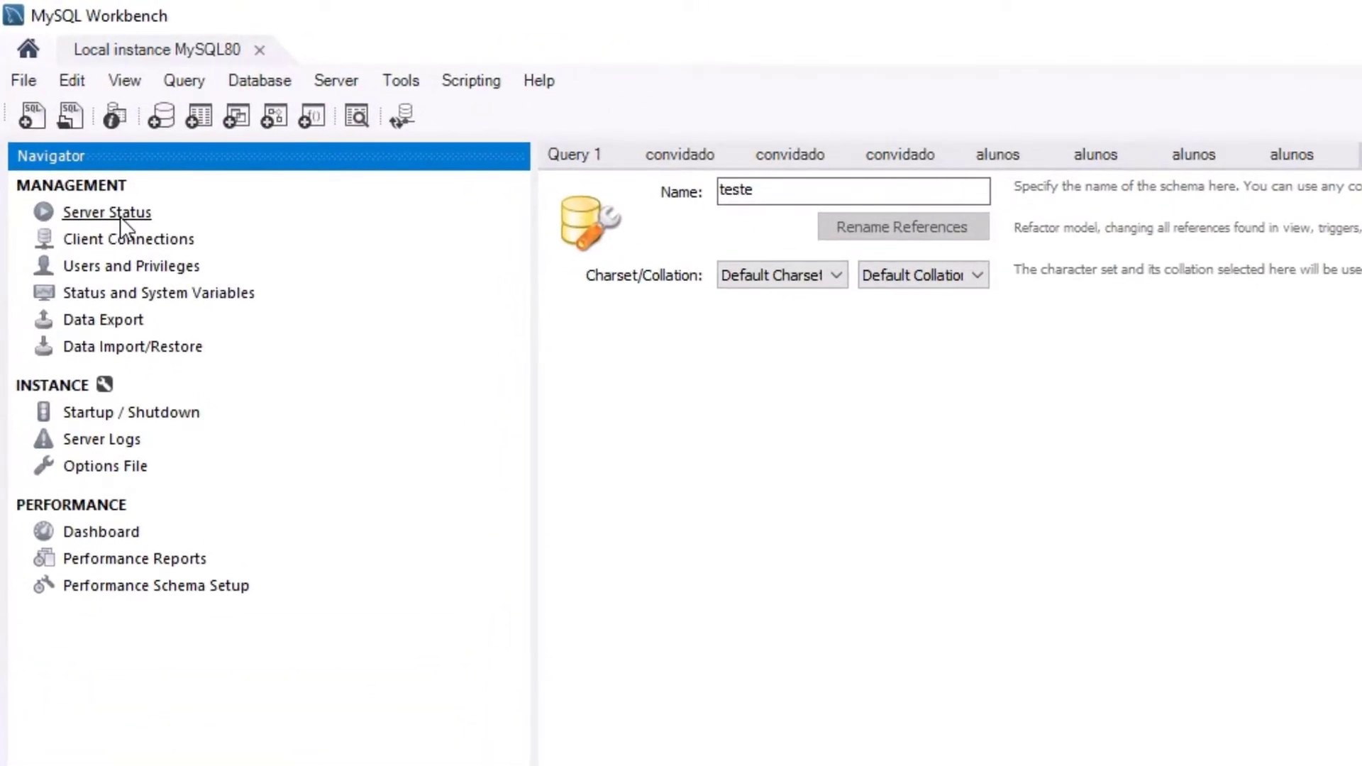
pyautogui.click(121, 215)
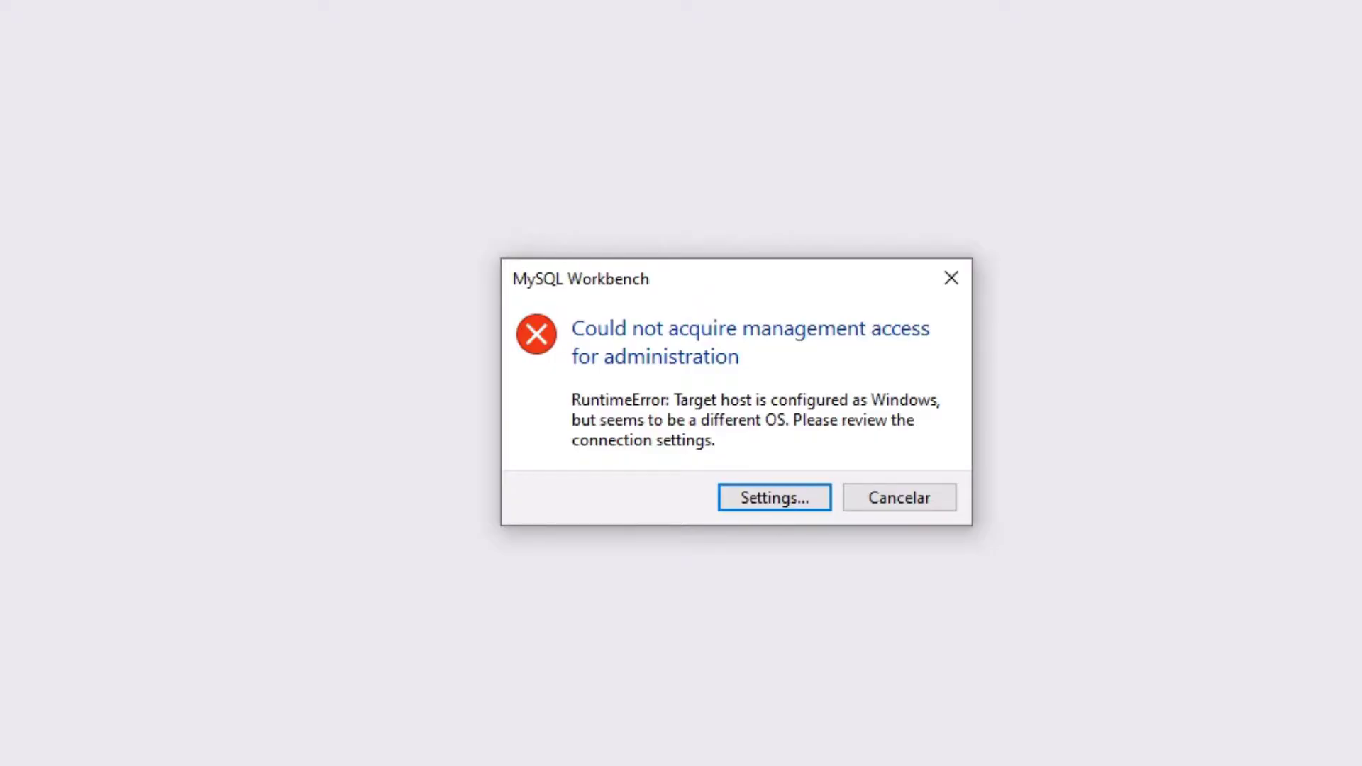
# - Open the connection settings from the error and select the Windows Service Name MySQL80
pyautogui.click(780, 502)
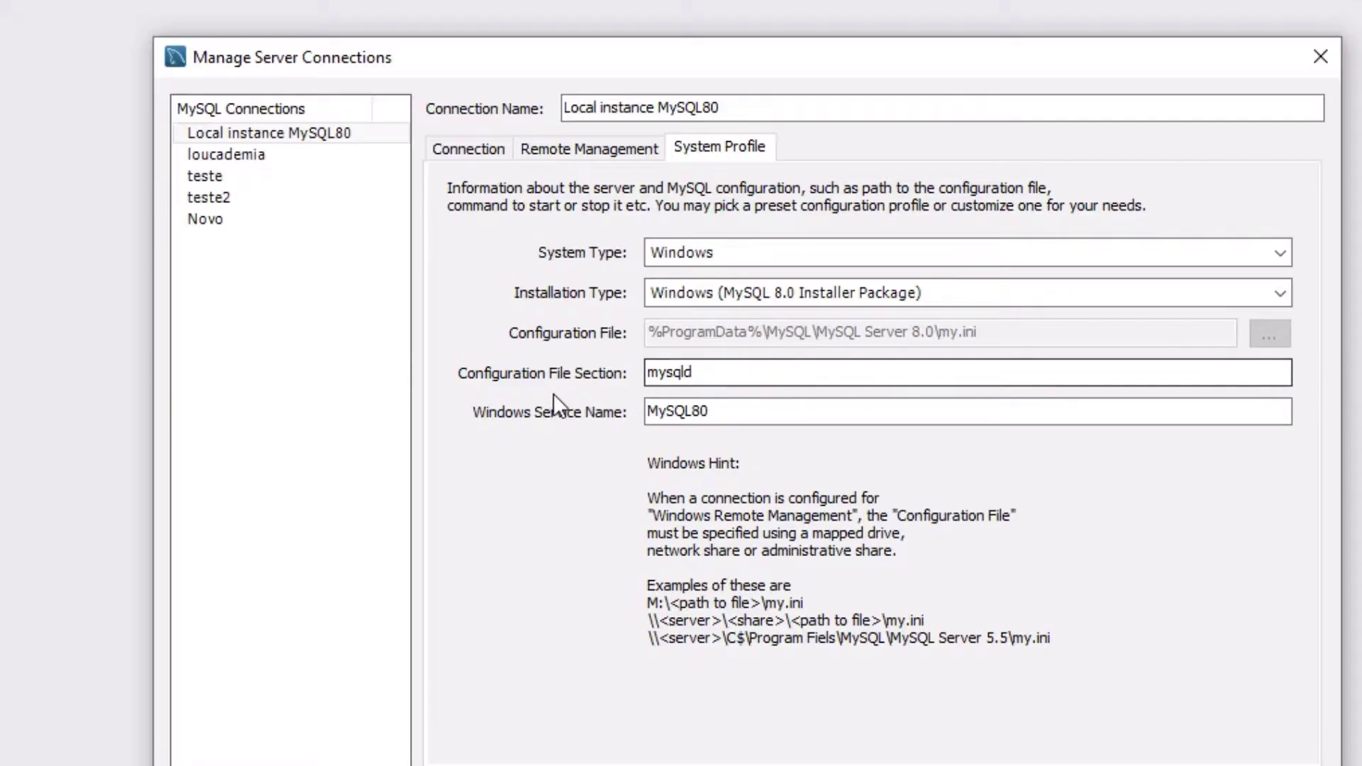
pyautogui.click(742, 419)
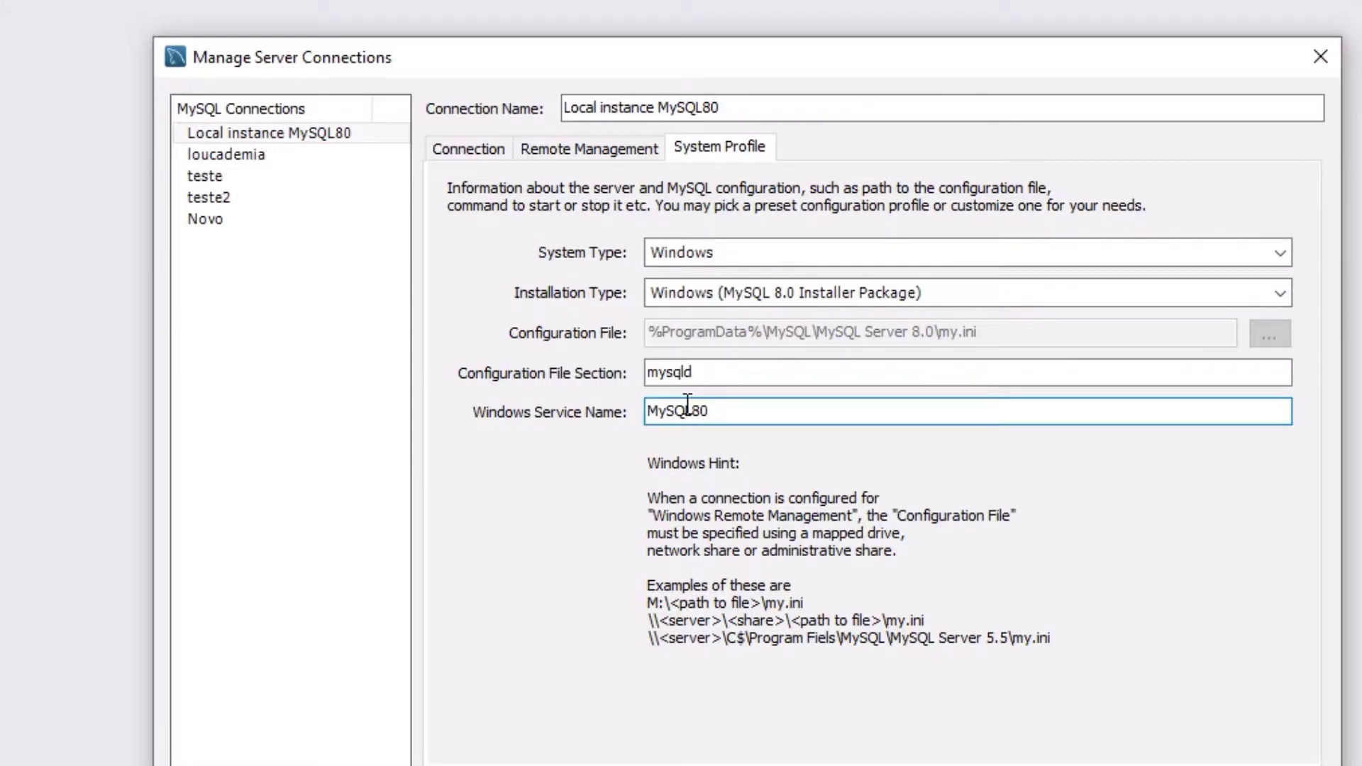
pyautogui.moveTo(745, 413); pyautogui.dragTo(599, 418)
# - Open Task Manager's Serviços tab and sort the services by Nome
pyautogui.hotkey('ctrl', 'alt', 'Delete')
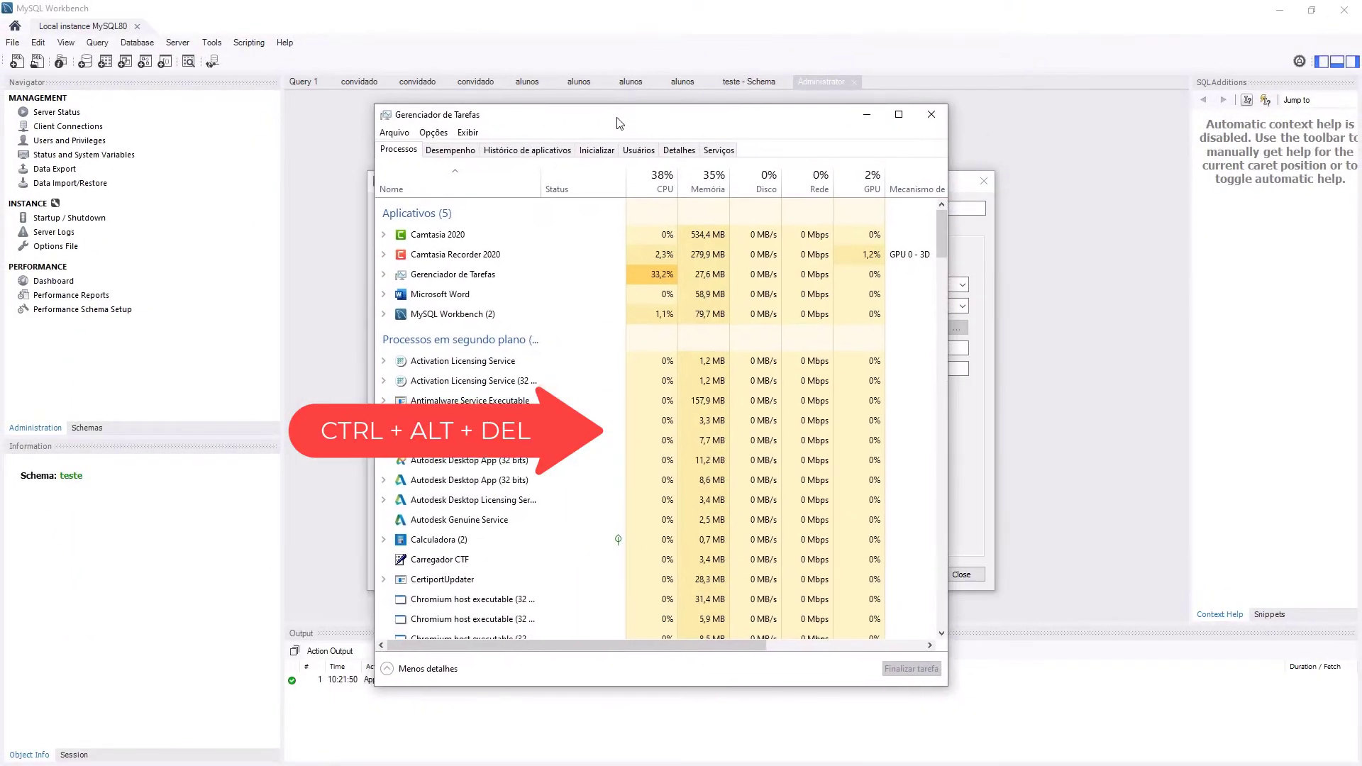
pyautogui.scroll(-5, 494, 454)
pyautogui.scroll(-5, 500, 446)
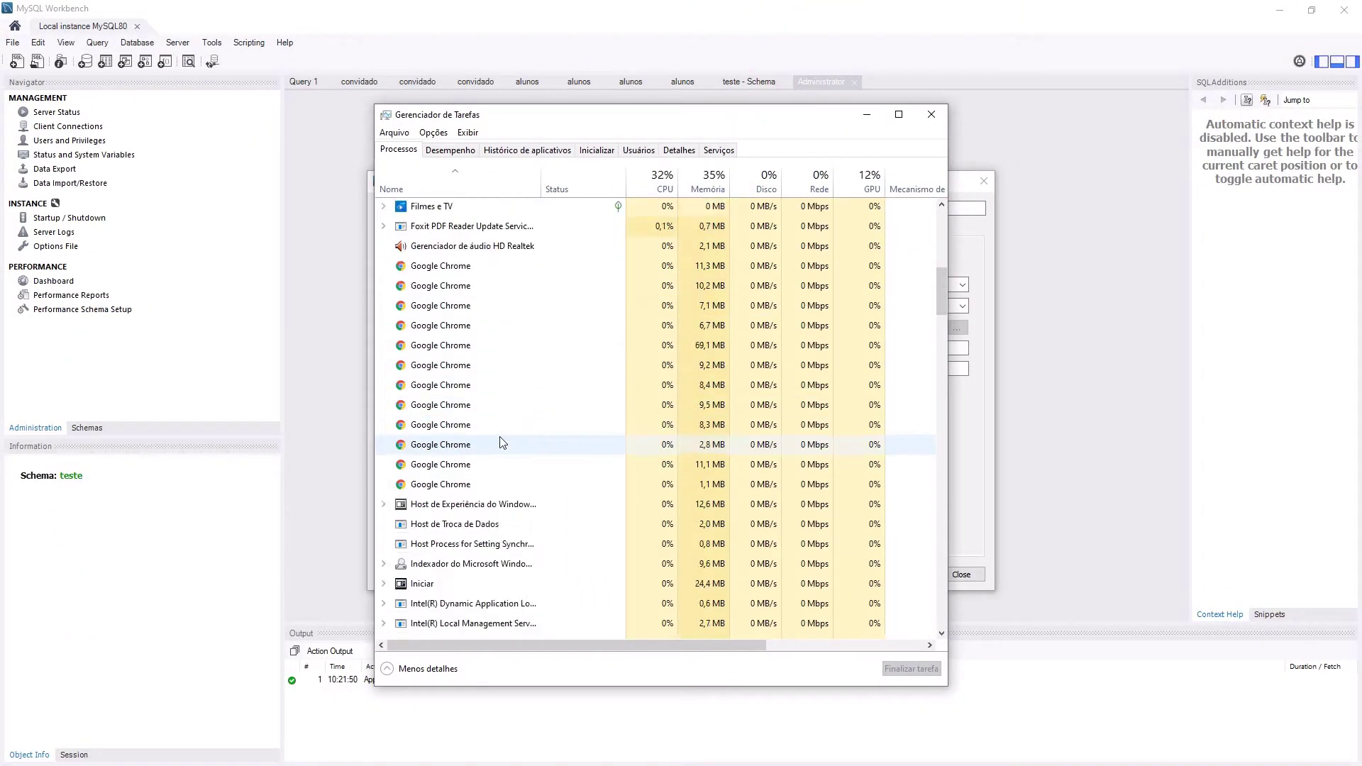
pyautogui.click(719, 151)
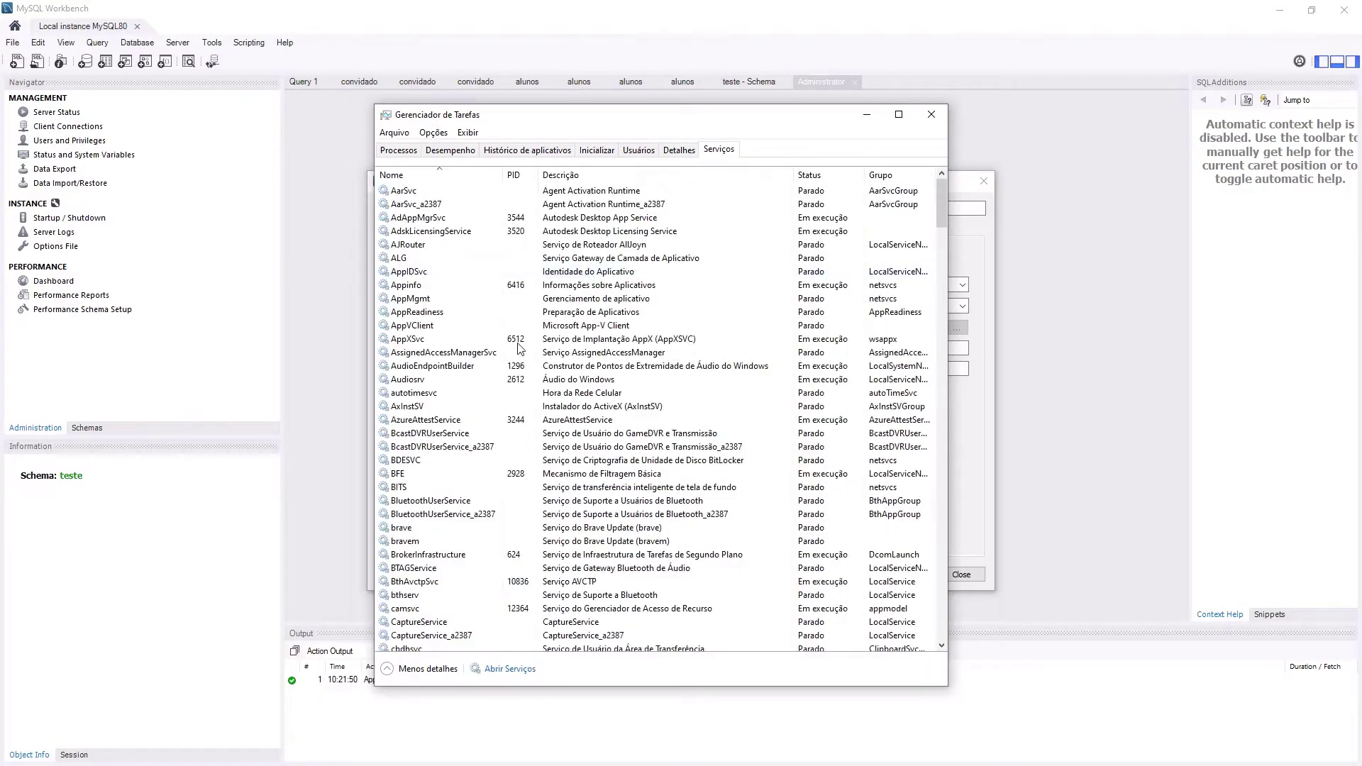
pyautogui.click(447, 420)
pyautogui.click(421, 178)
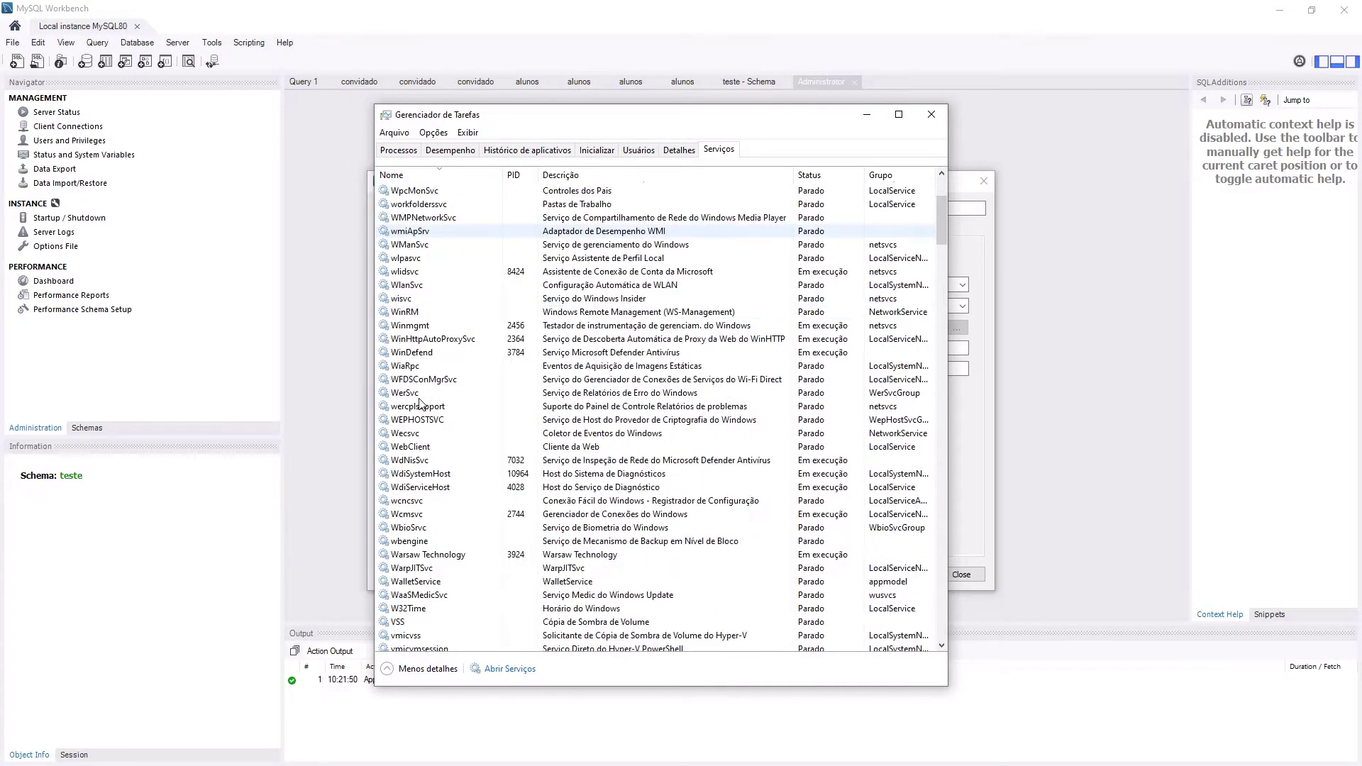
# - Find the running MySQL80 service in the list, then close Task Manager
pyautogui.scroll(-20, 426, 400)
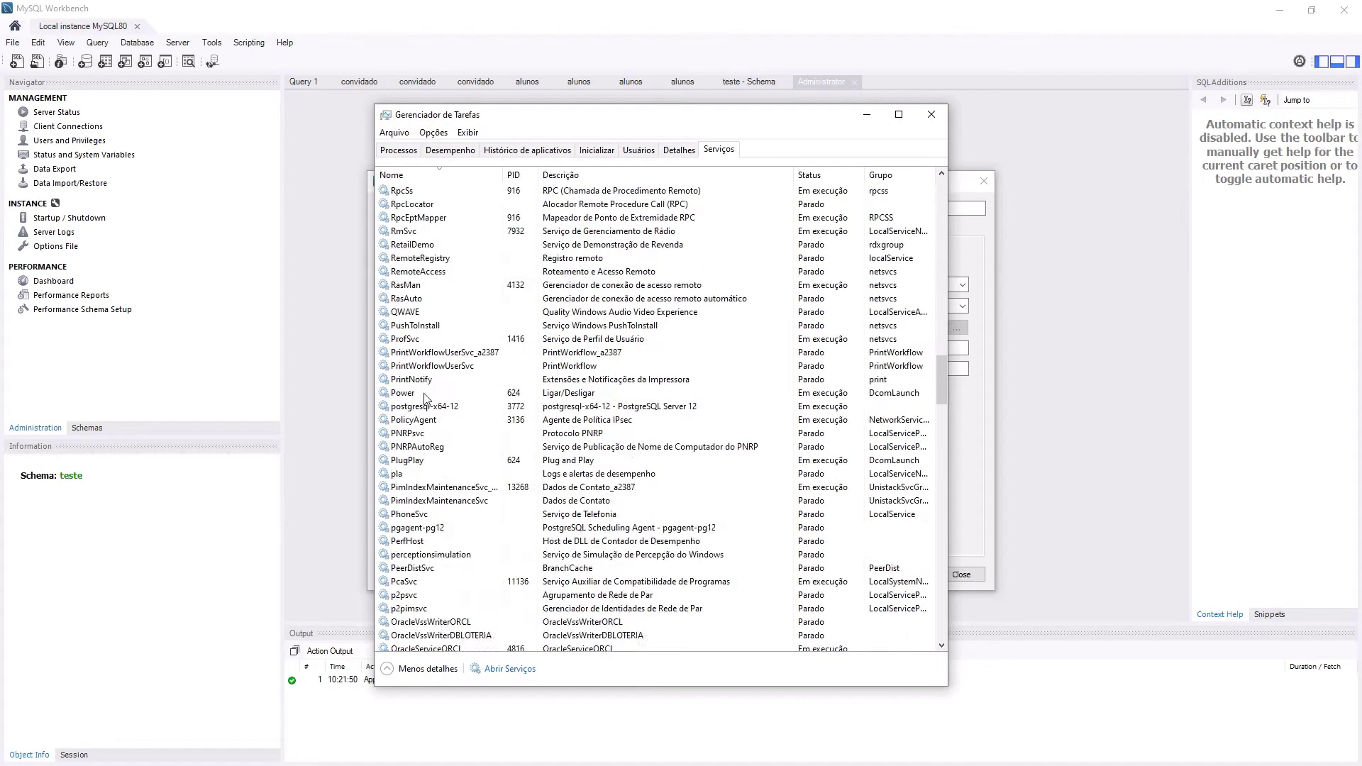
pyautogui.scroll(-9, 426, 410)
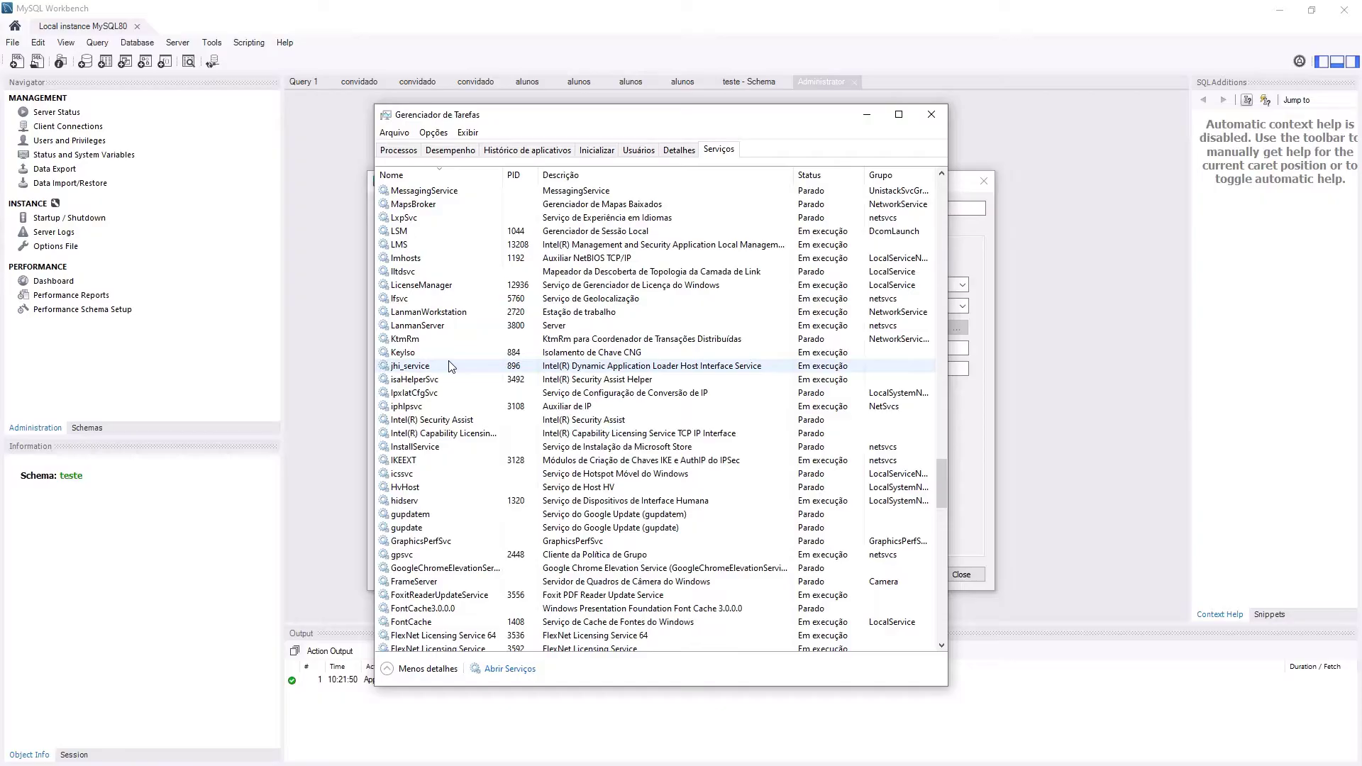
pyautogui.scroll(-10, 451, 380)
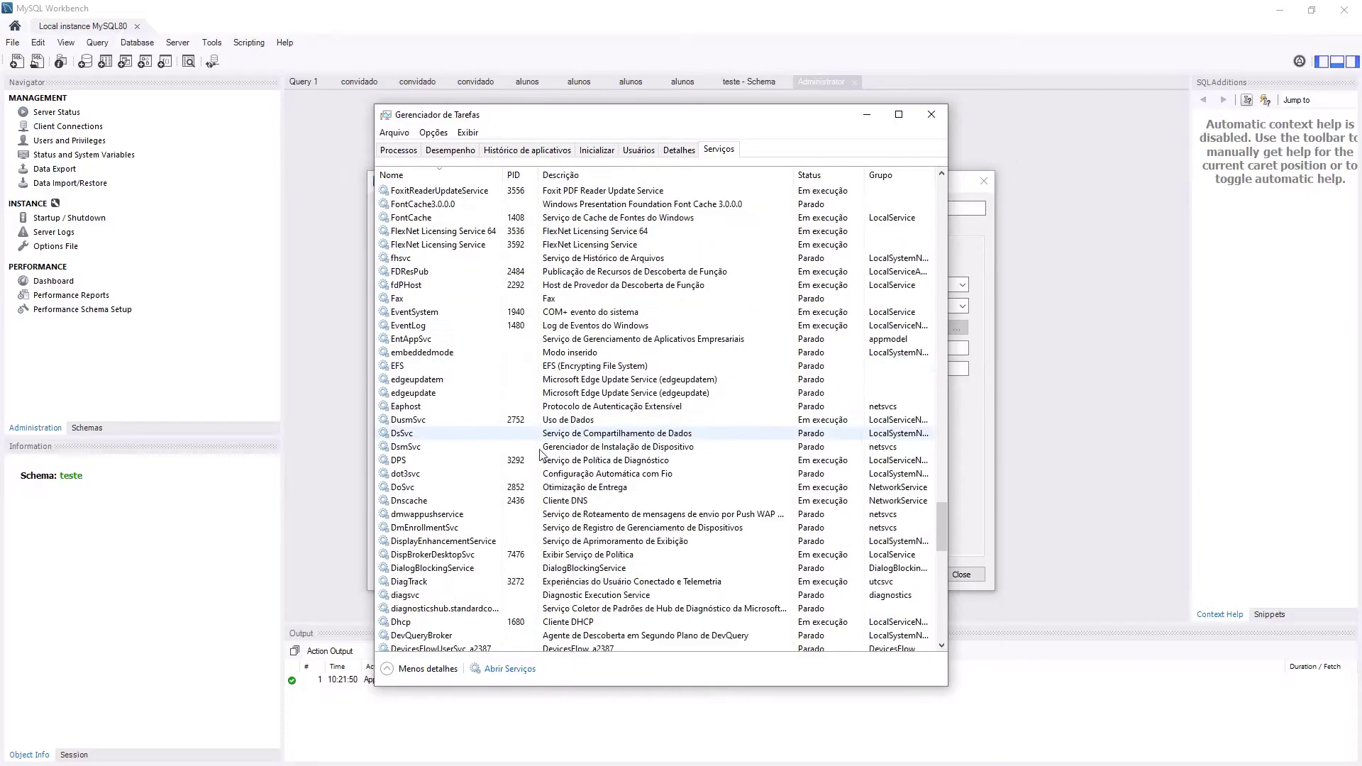
pyautogui.moveTo(942, 525); pyautogui.dragTo(942, 424)
pyautogui.scroll(-7, 942, 425)
pyautogui.click(814, 229)
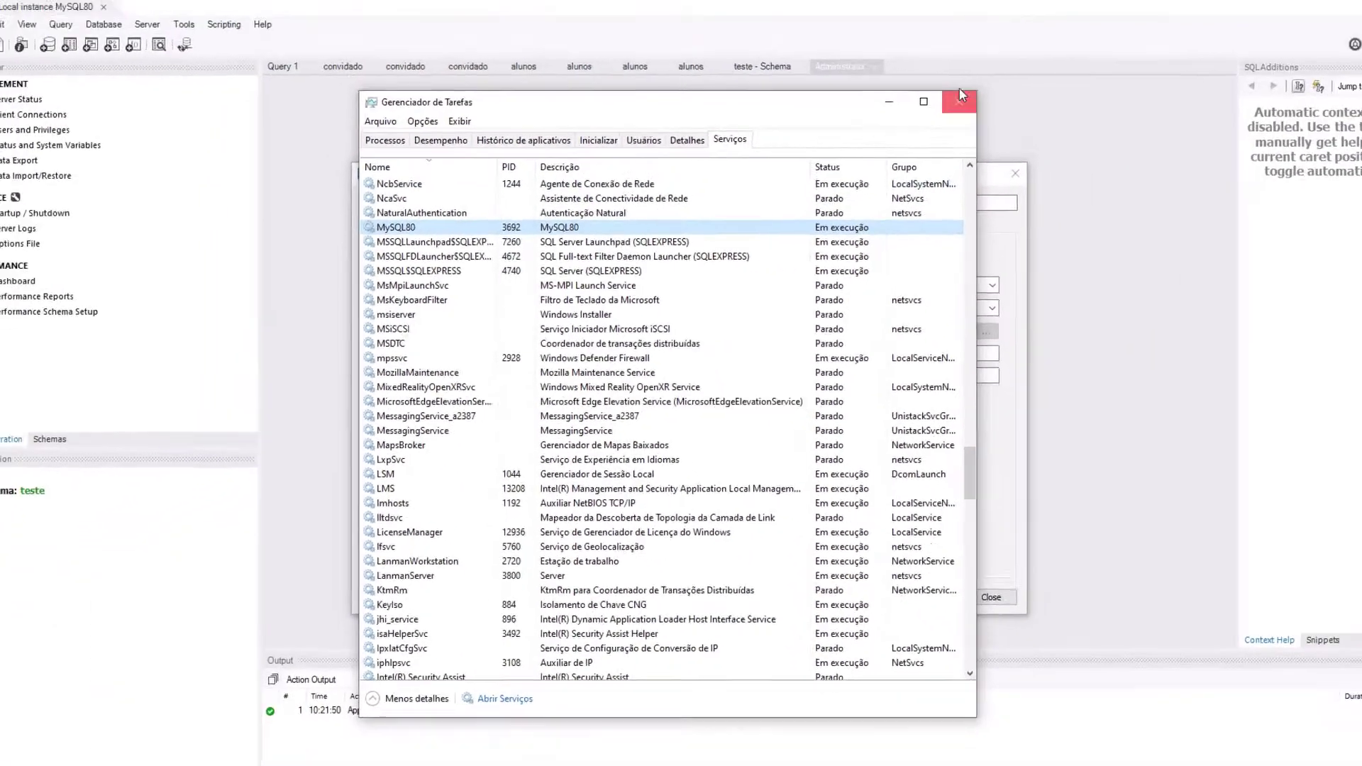
pyautogui.click(959, 92)
# - Test the MySQL80 connection with the root password, then close the manager and dismiss the no-WMI error
pyautogui.moveTo(784, 183)
pyautogui.mouseDown()
pyautogui.moveTo(743, 198)
pyautogui.moveTo(805, 174)
pyautogui.mouseUp()
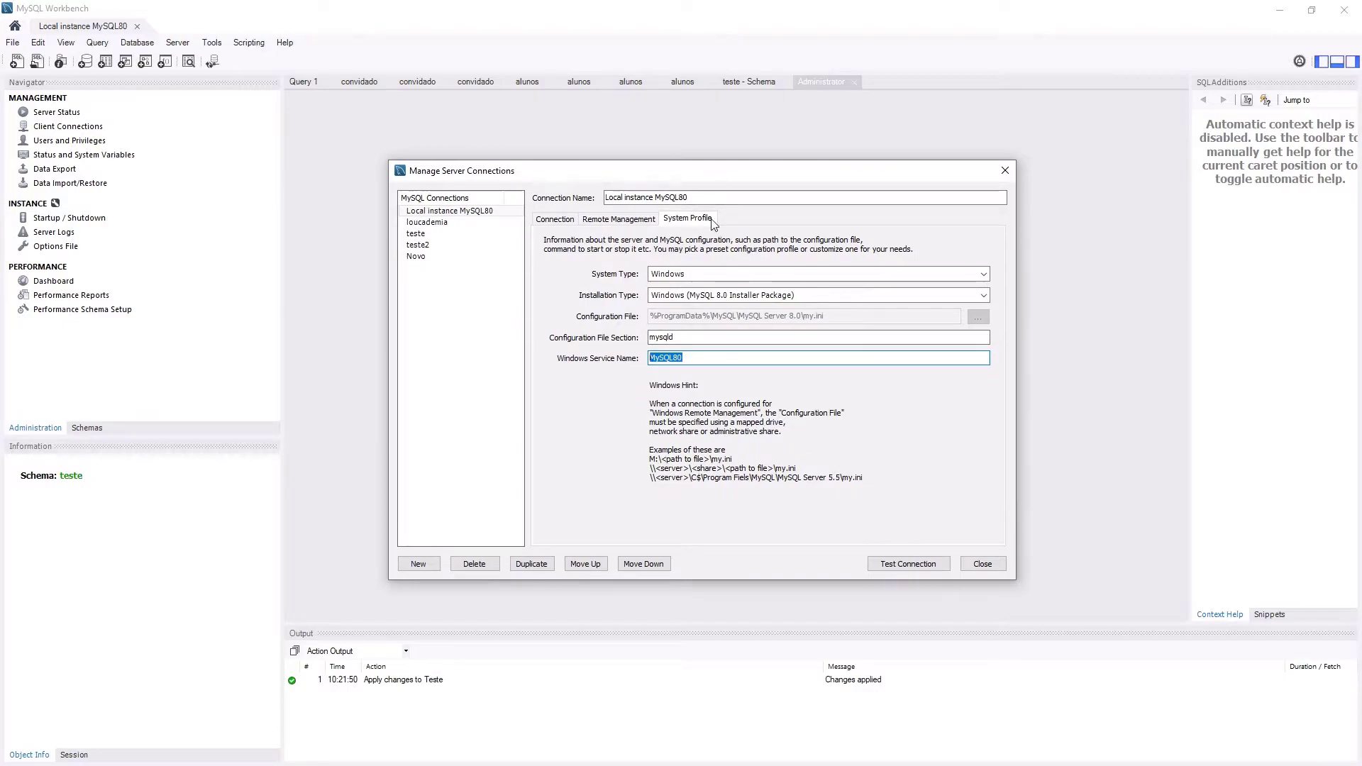
pyautogui.click(908, 563)
pyautogui.click(927, 568)
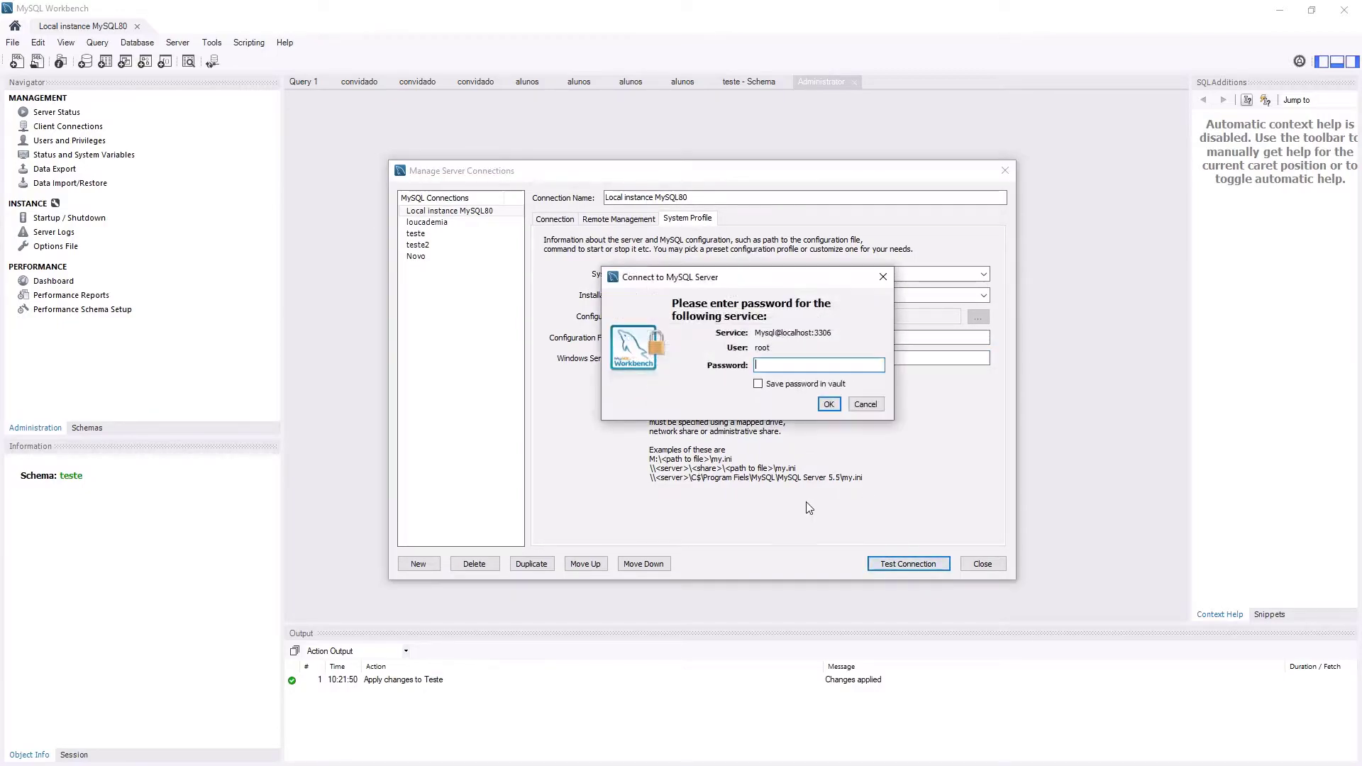
pyautogui.write('12345')
pyautogui.press('Return')
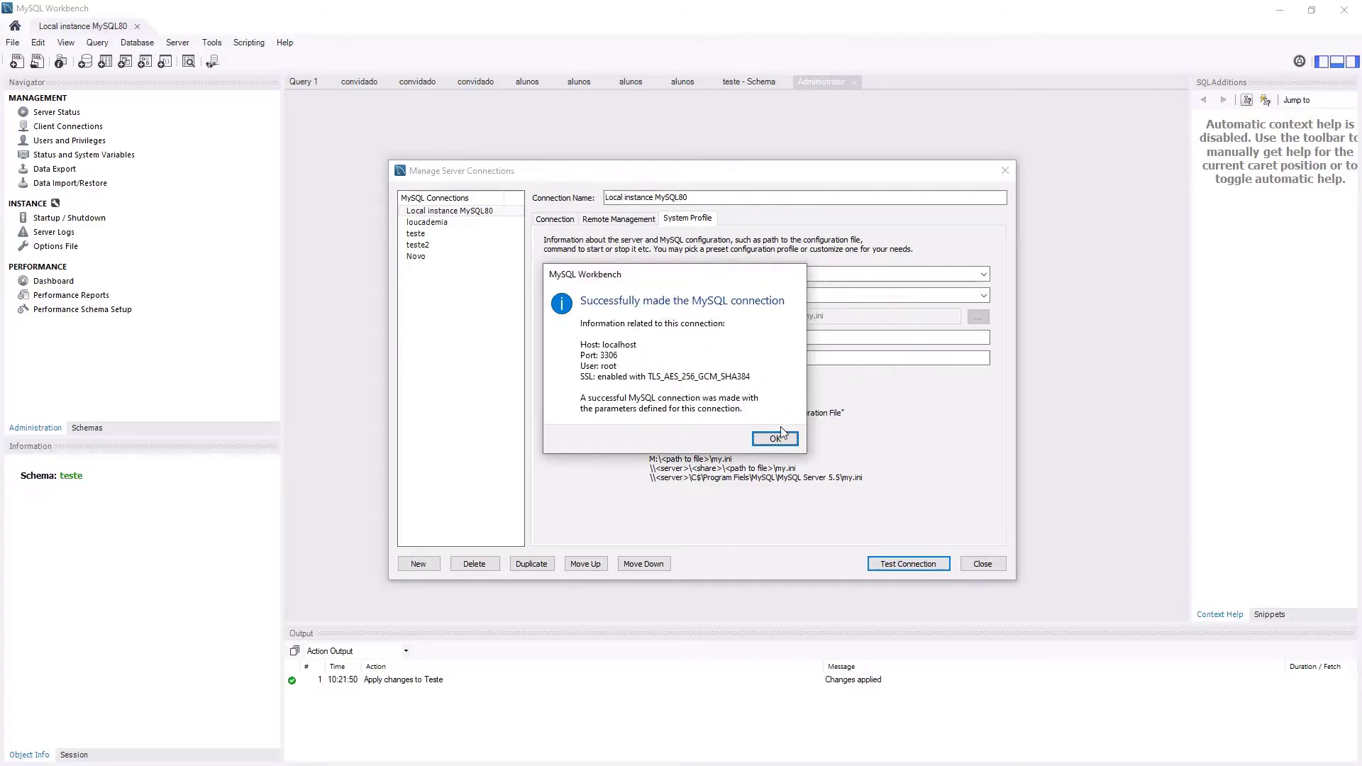
pyautogui.click(776, 439)
pyautogui.click(983, 563)
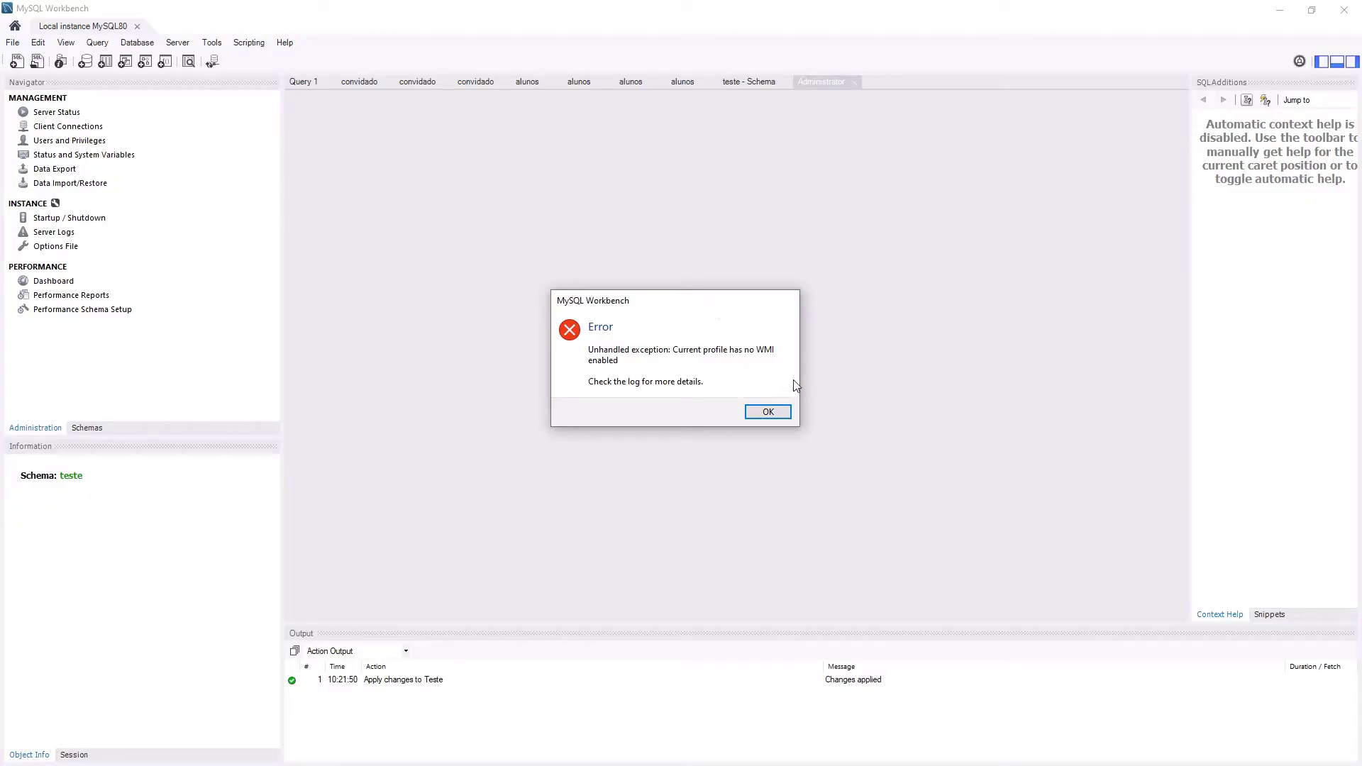
pyautogui.click(769, 412)
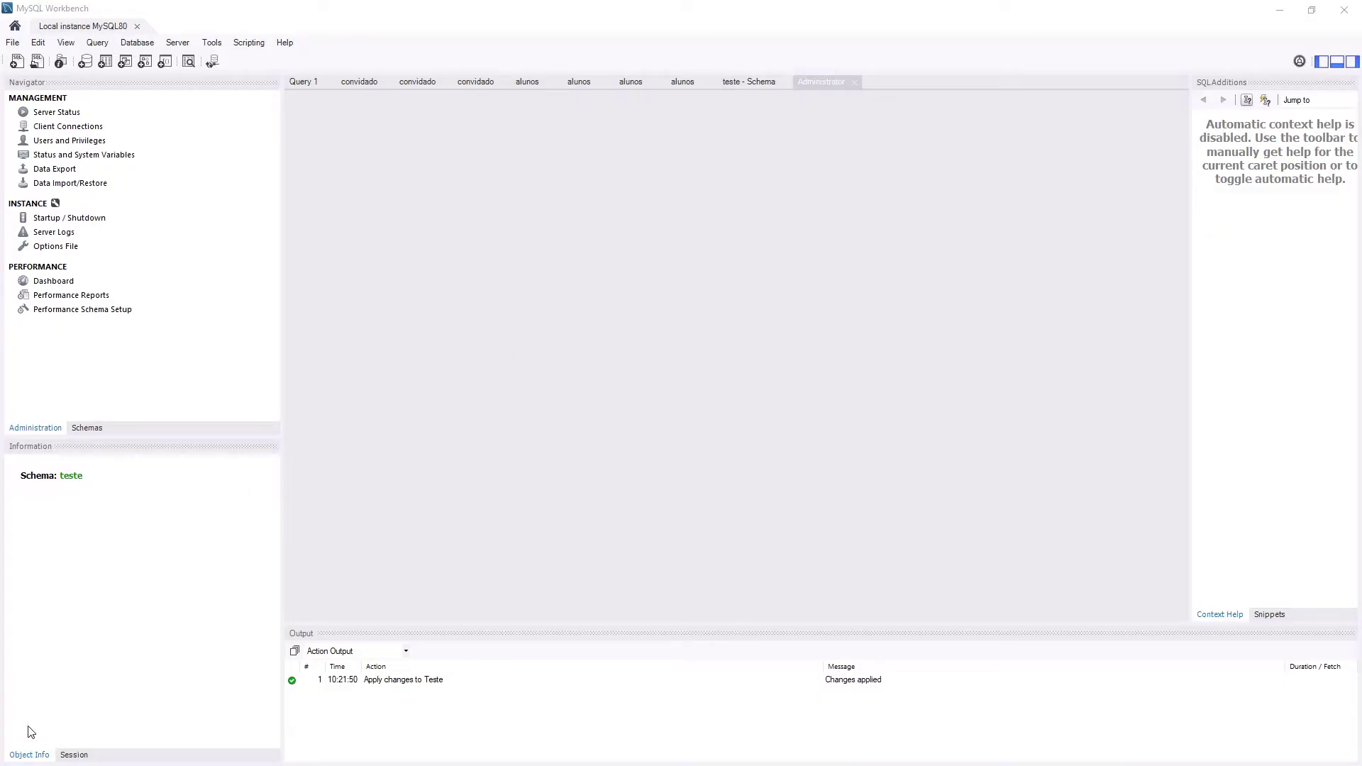
# - Search 'painel' to open Painel de Controle, then open Relógio e Região > Região
pyautogui.press('super')
pyautogui.write('painel')
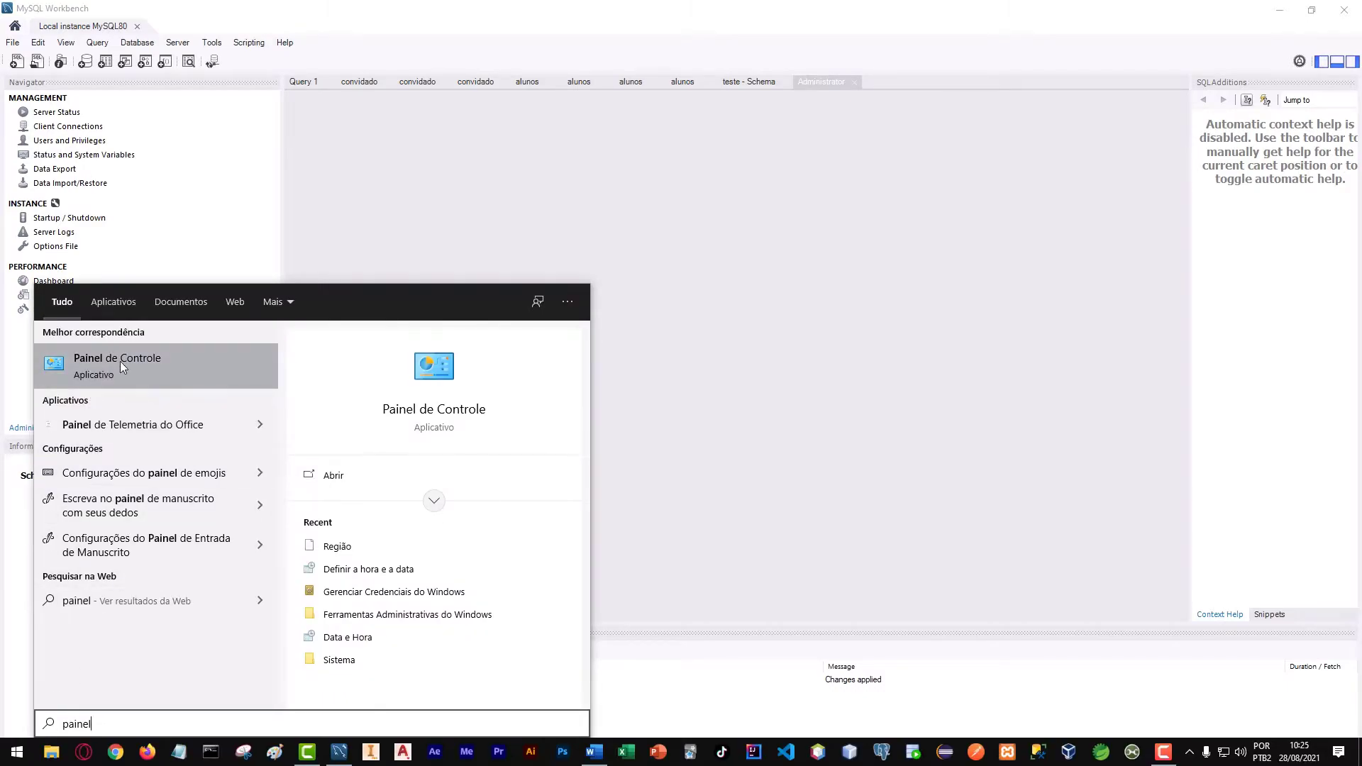
pyautogui.click(160, 365)
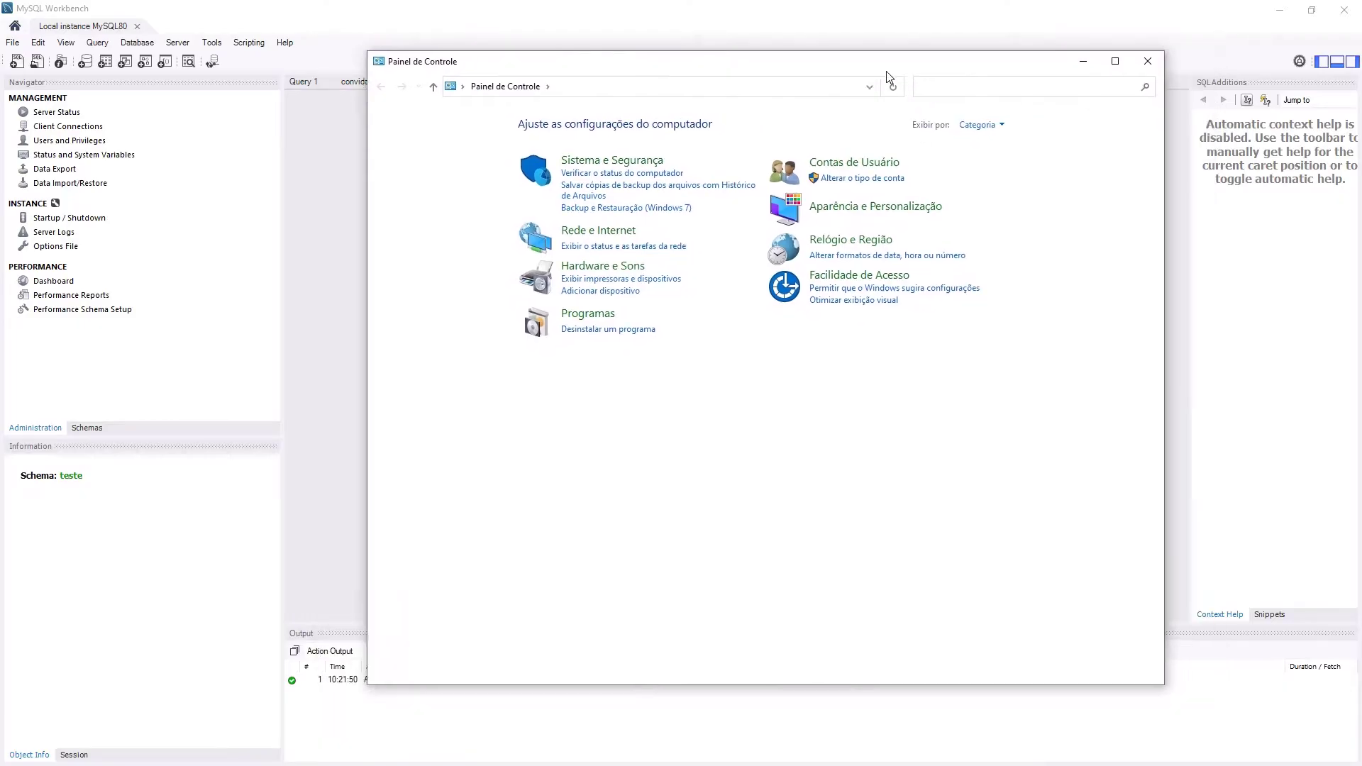
pyautogui.moveTo(887, 71); pyautogui.dragTo(802, 80)
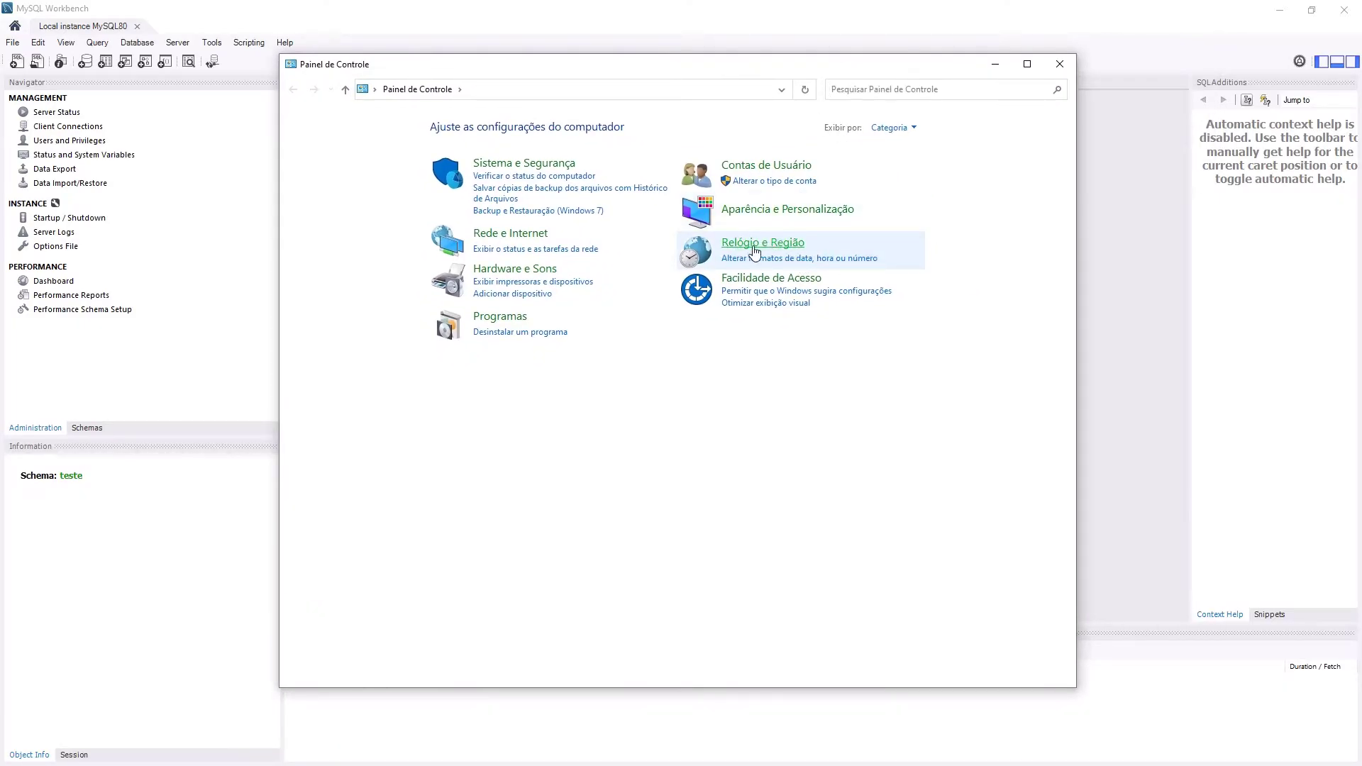
pyautogui.click(781, 244)
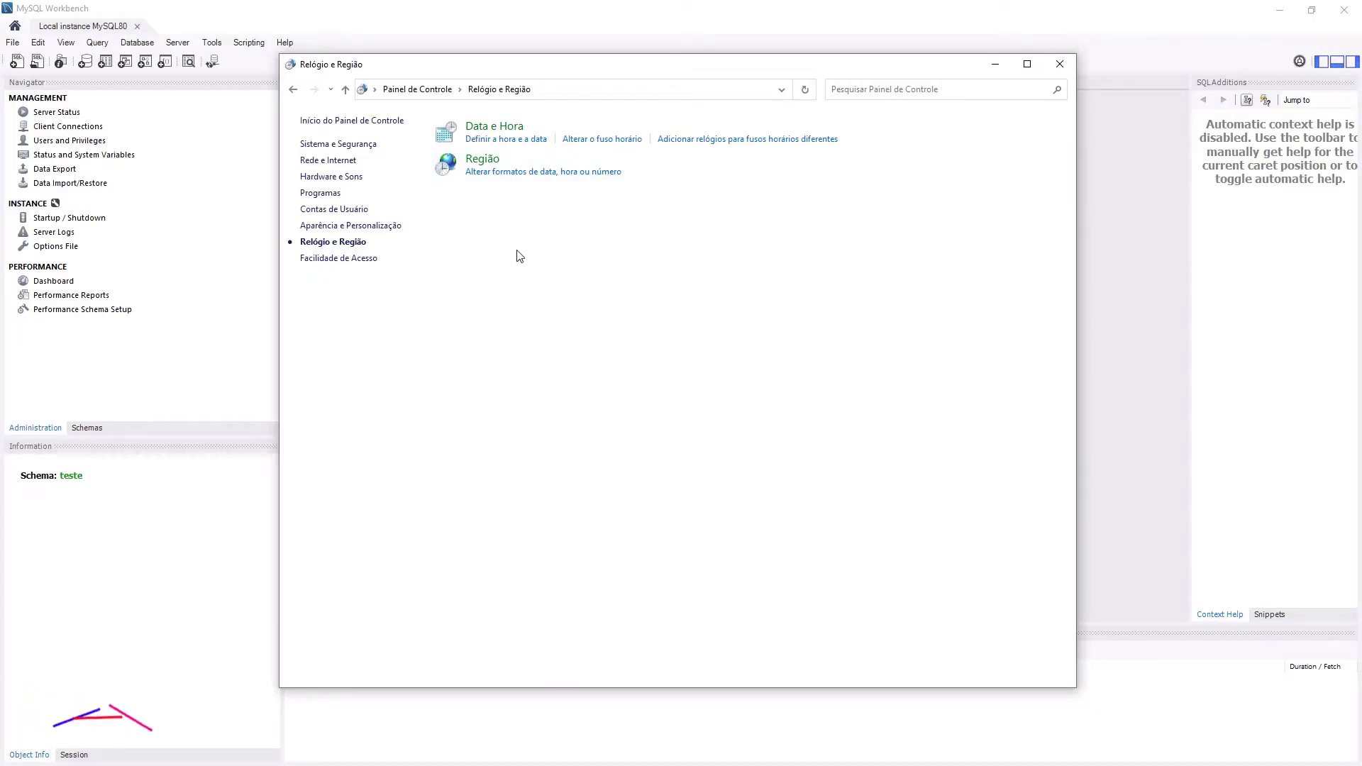
pyautogui.click(483, 160)
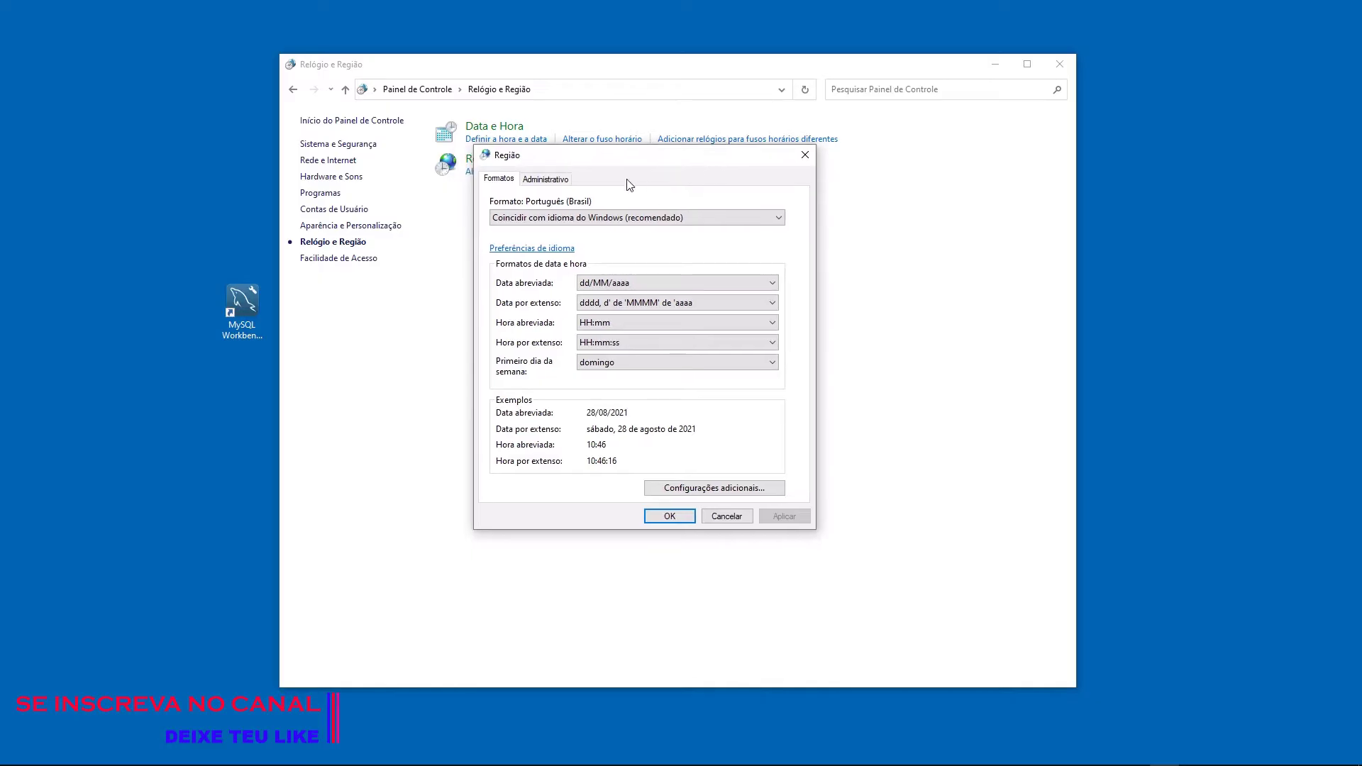
# - On the Administrativo tab, open Alterar localidade do sistema
pyautogui.click(567, 182)
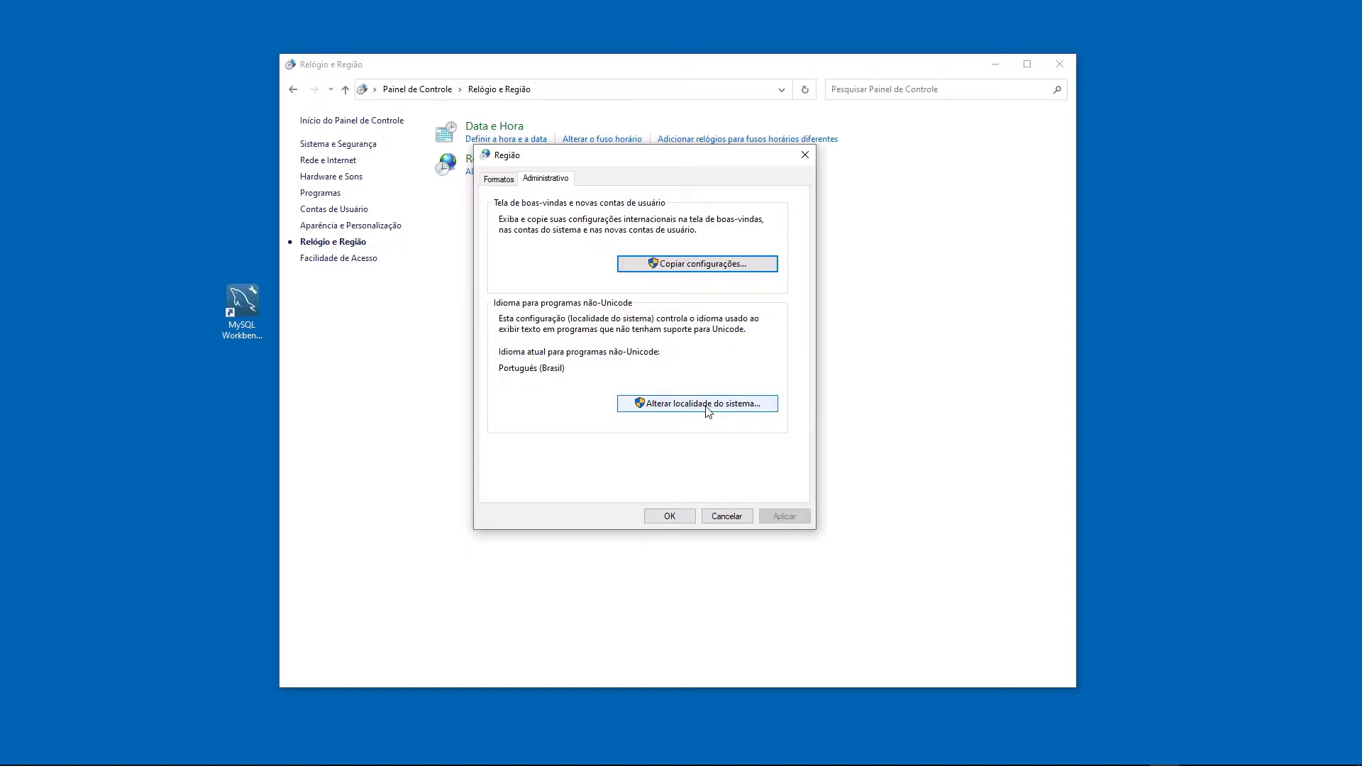
pyautogui.click(707, 410)
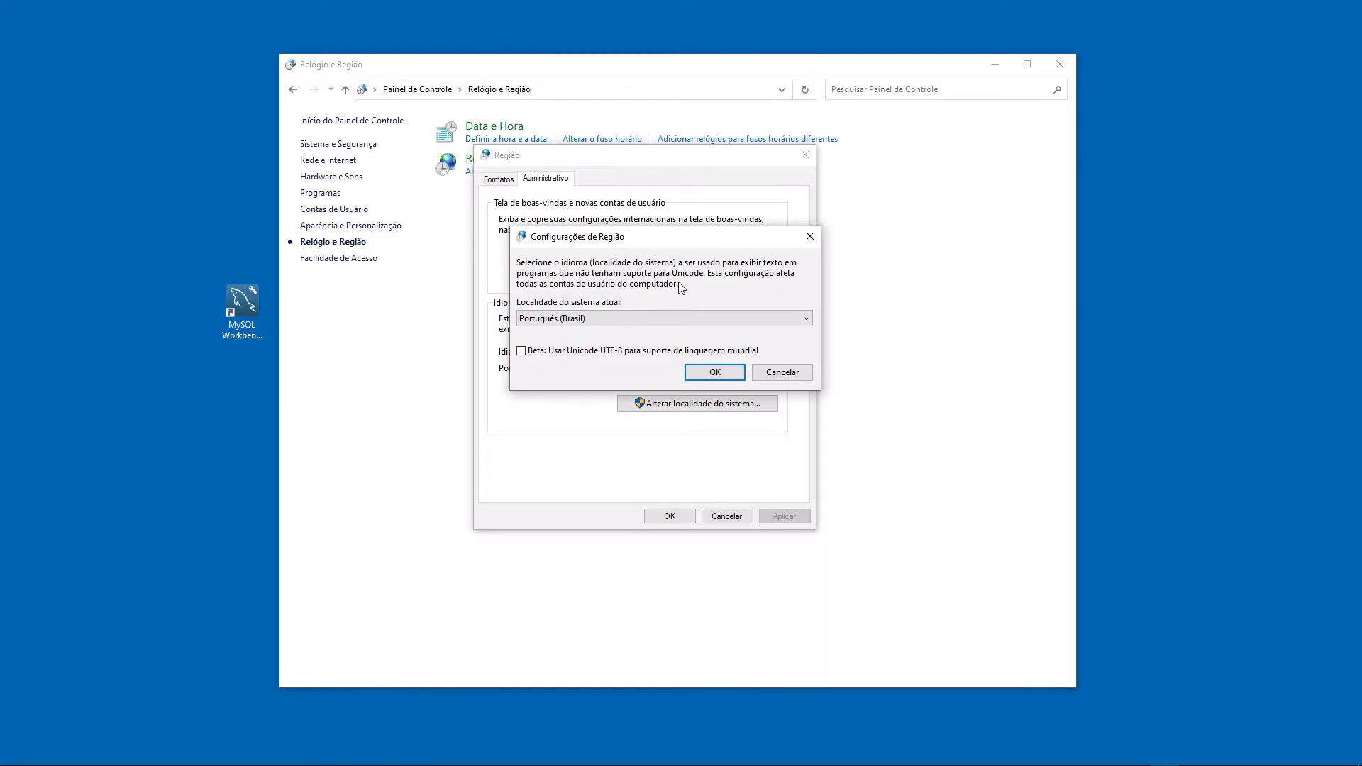
# - Tick 'Beta: Usar Unicode UTF-8 para suporte de linguagem mundial' and confirm the locale change
pyautogui.click(522, 351)
pyautogui.press('Return')
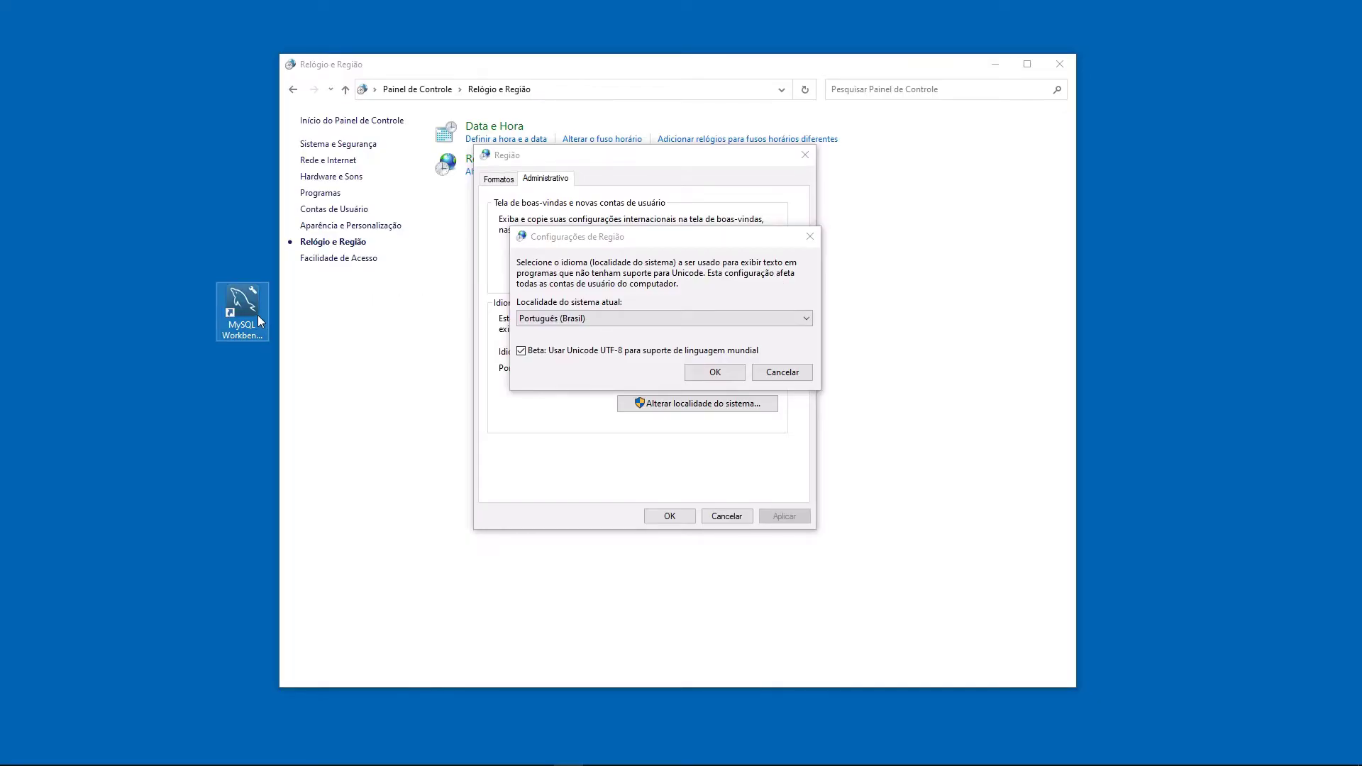
pyautogui.click(716, 373)
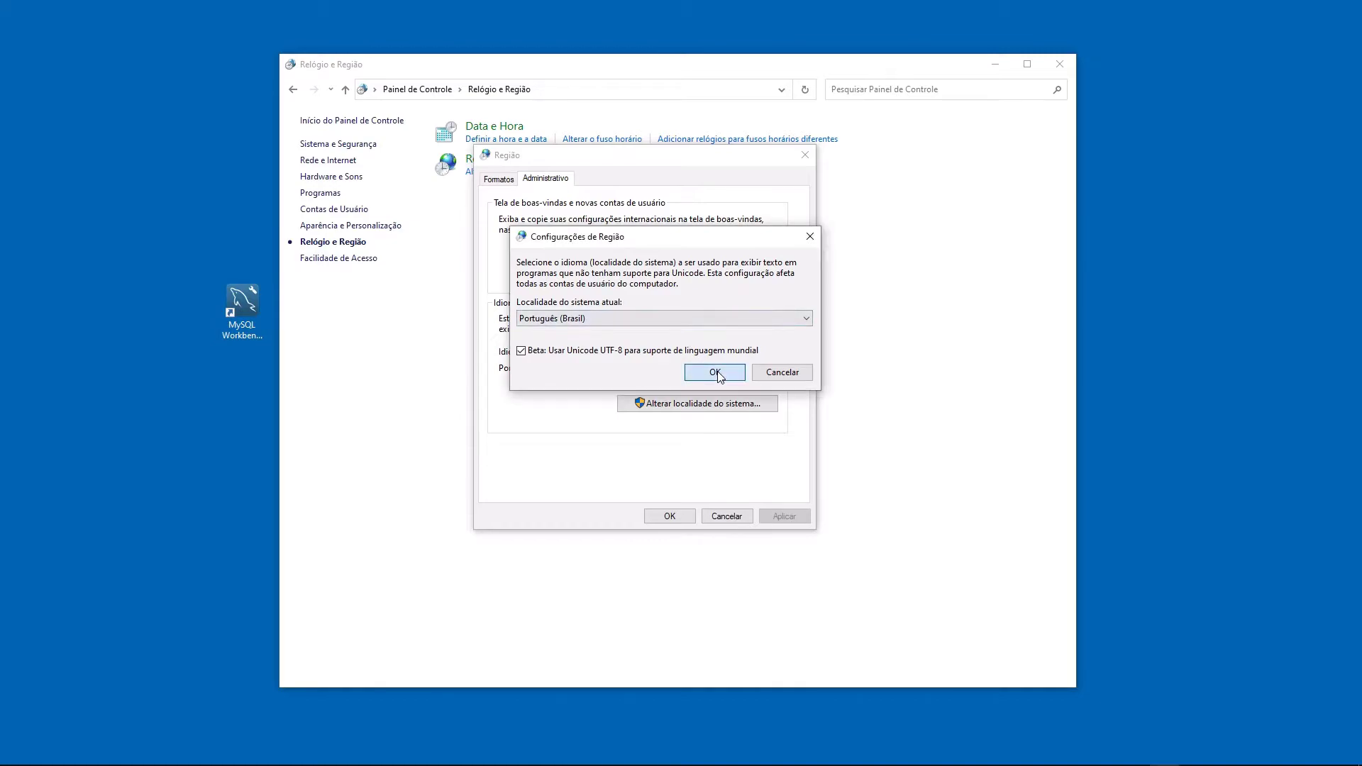
pyautogui.click(715, 373)
pyautogui.moveTo(713, 298); pyautogui.dragTo(712, 404)
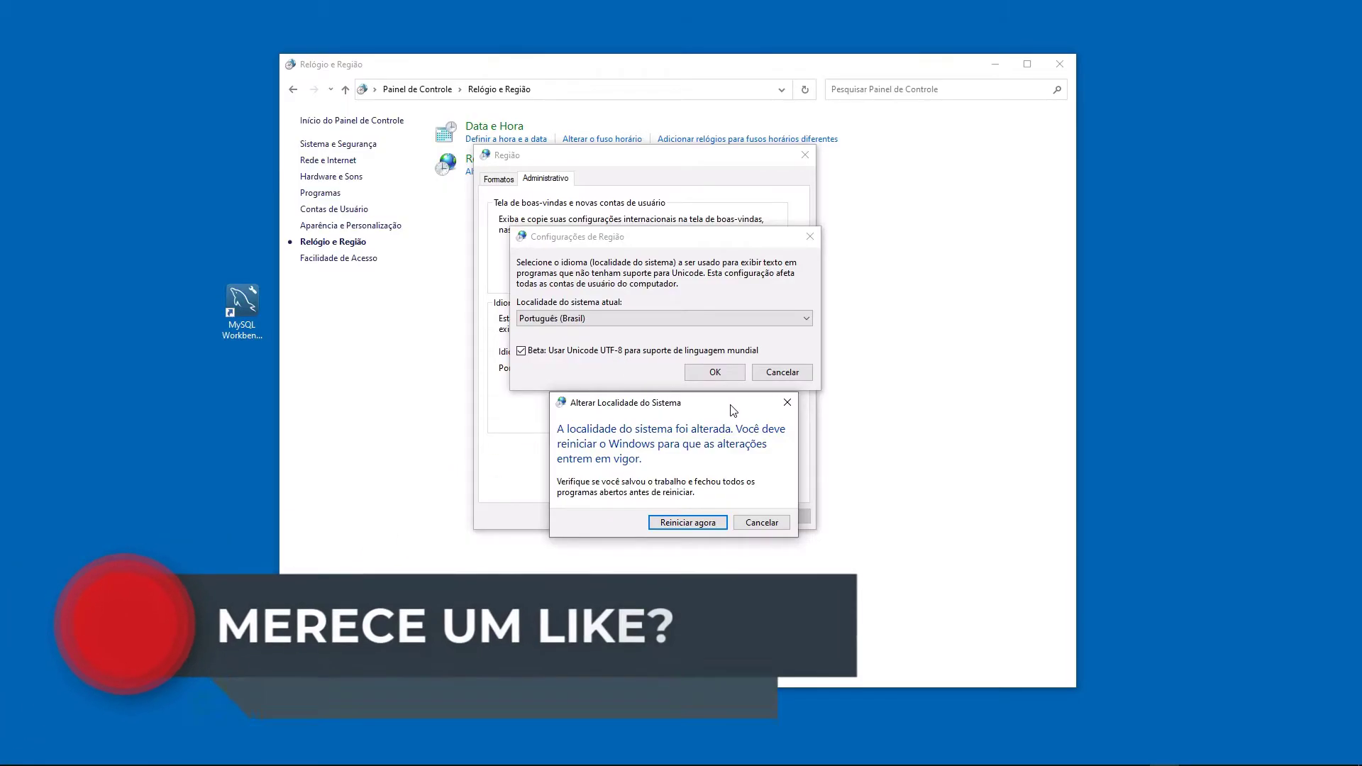
pyautogui.moveTo(733, 410); pyautogui.dragTo(733, 282)
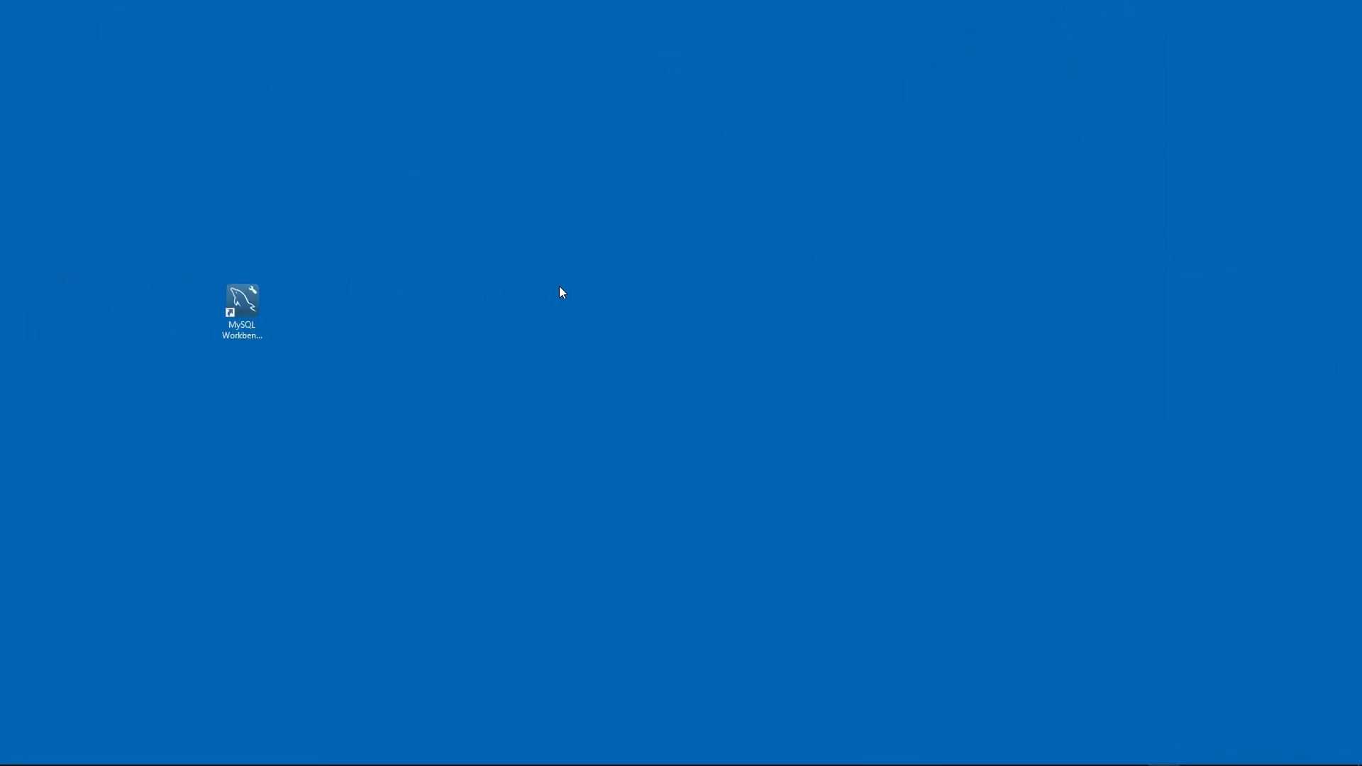
# - Relaunch MySQL Workbench and connect to Local instance MySQL80 with the root password
pyautogui.click(260, 305)
pyautogui.press('Return')
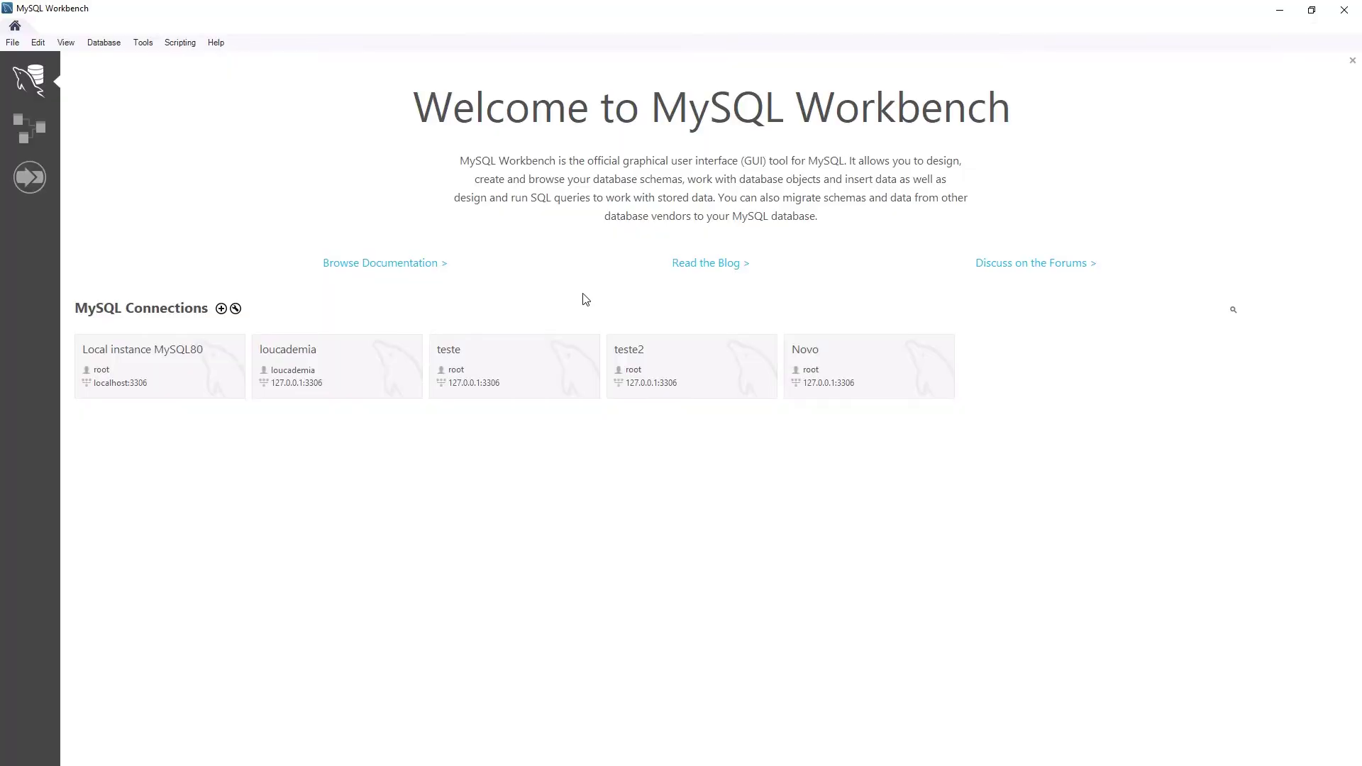
pyautogui.click(189, 355)
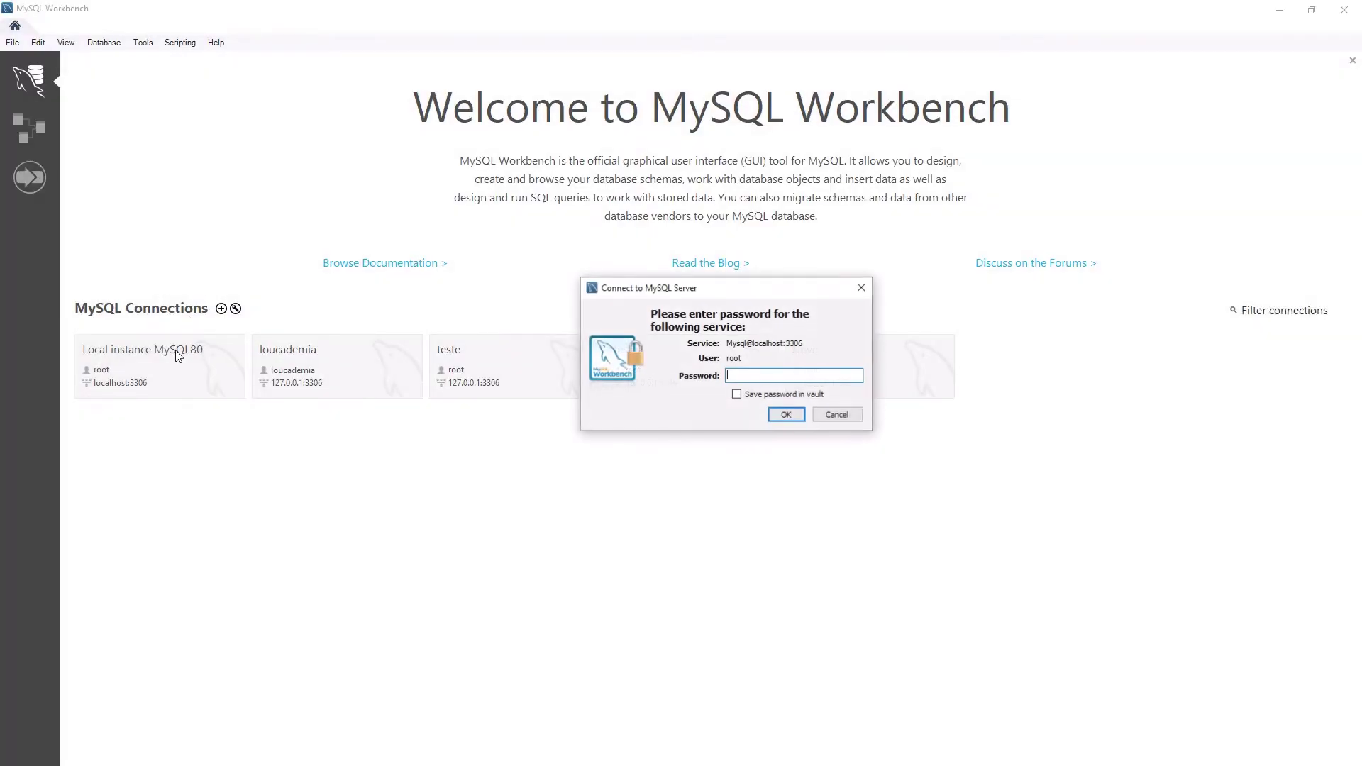
pyautogui.write('123456')
pyautogui.press('Return')
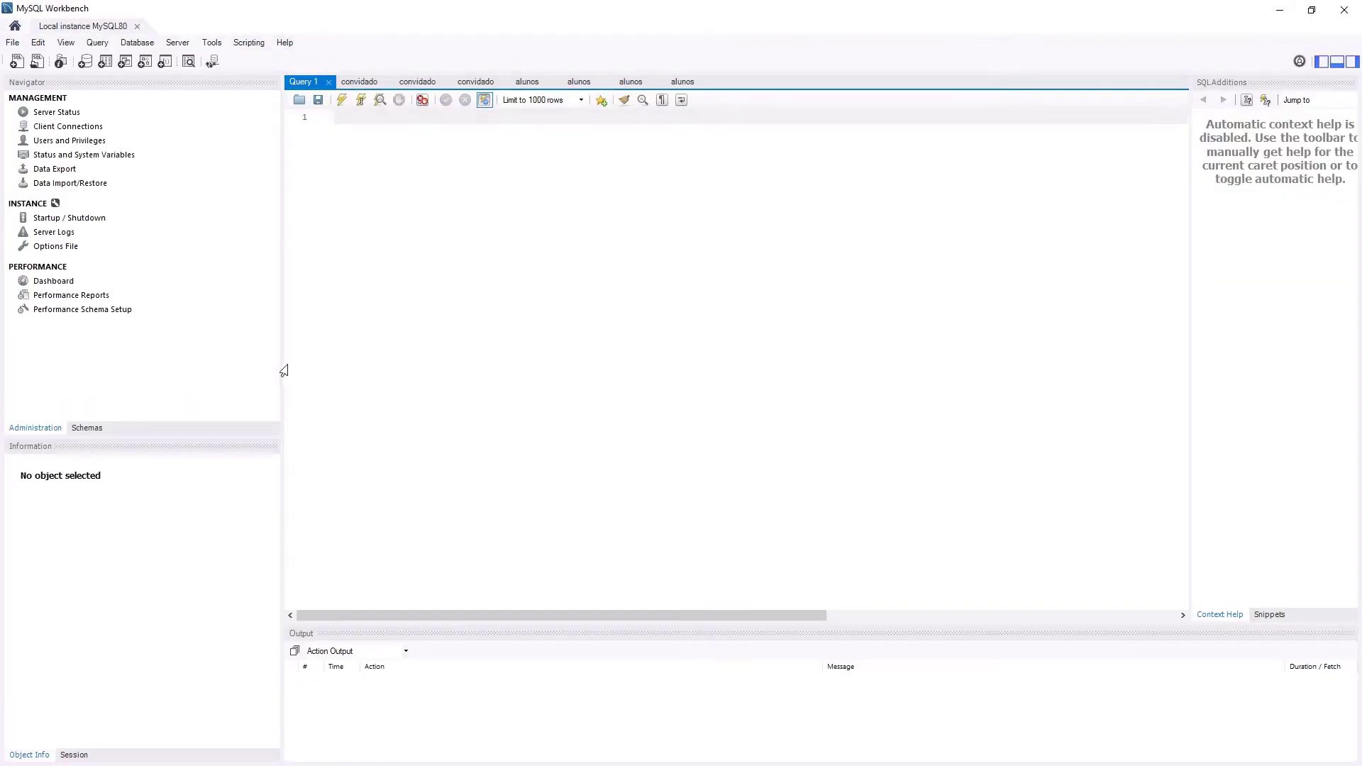
# - Create a new schema named teste21 from the schema list and apply it
pyautogui.click(96, 430)
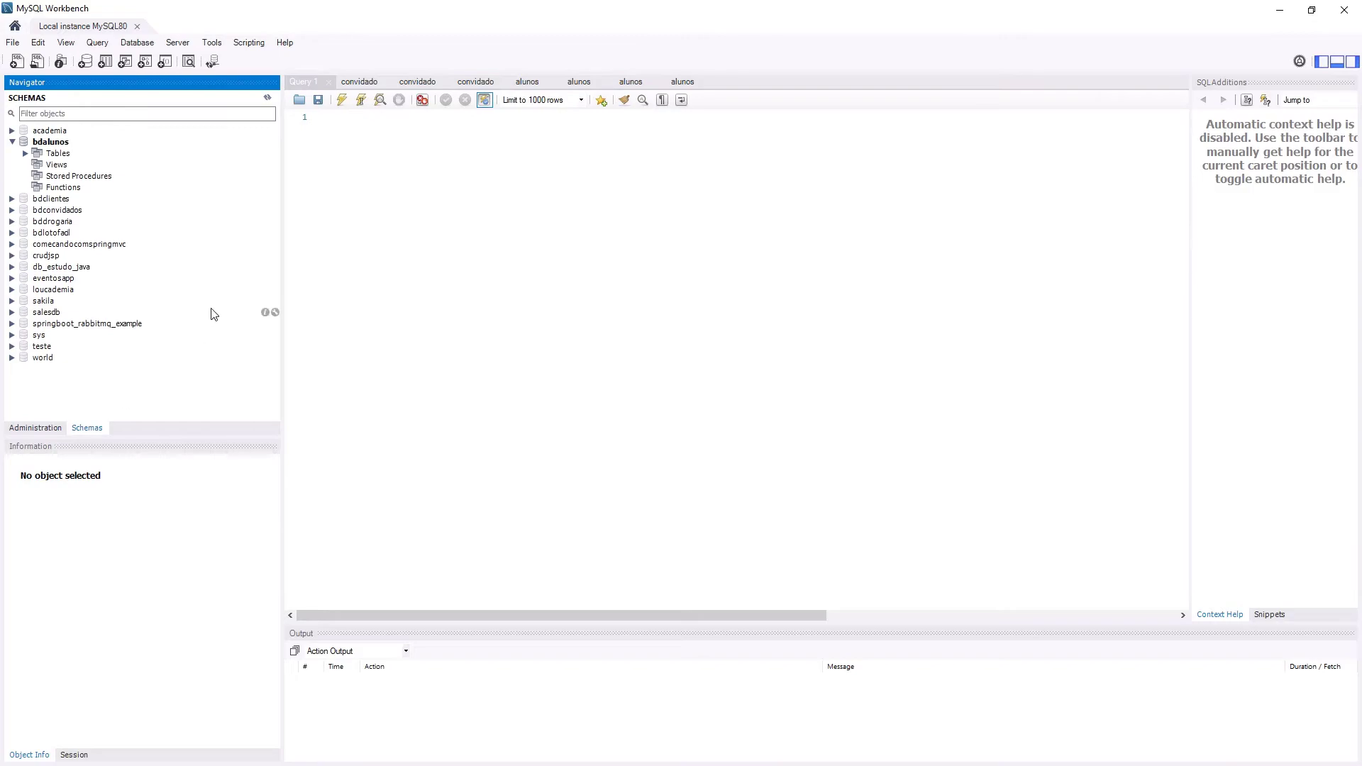
pyautogui.rightClick(211, 311)
pyautogui.click(274, 428)
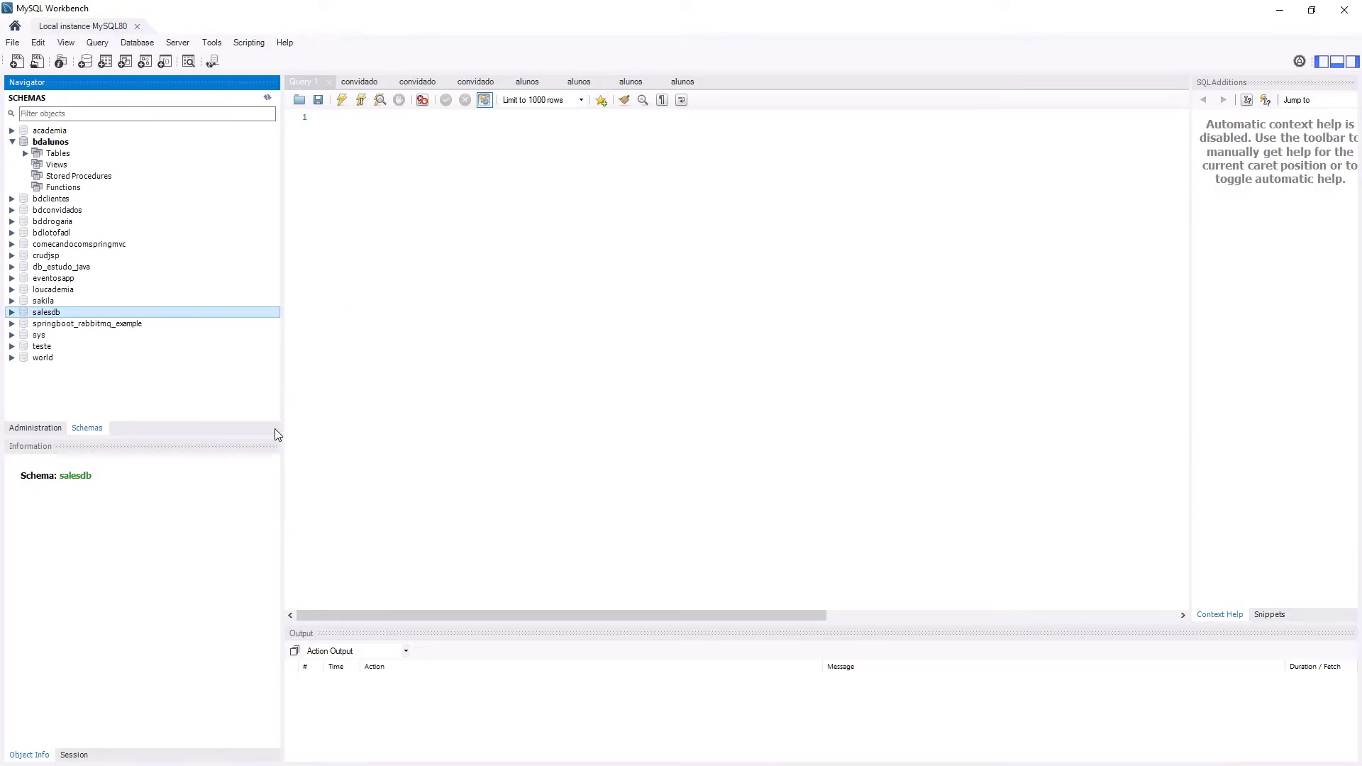
pyautogui.write('teste21')
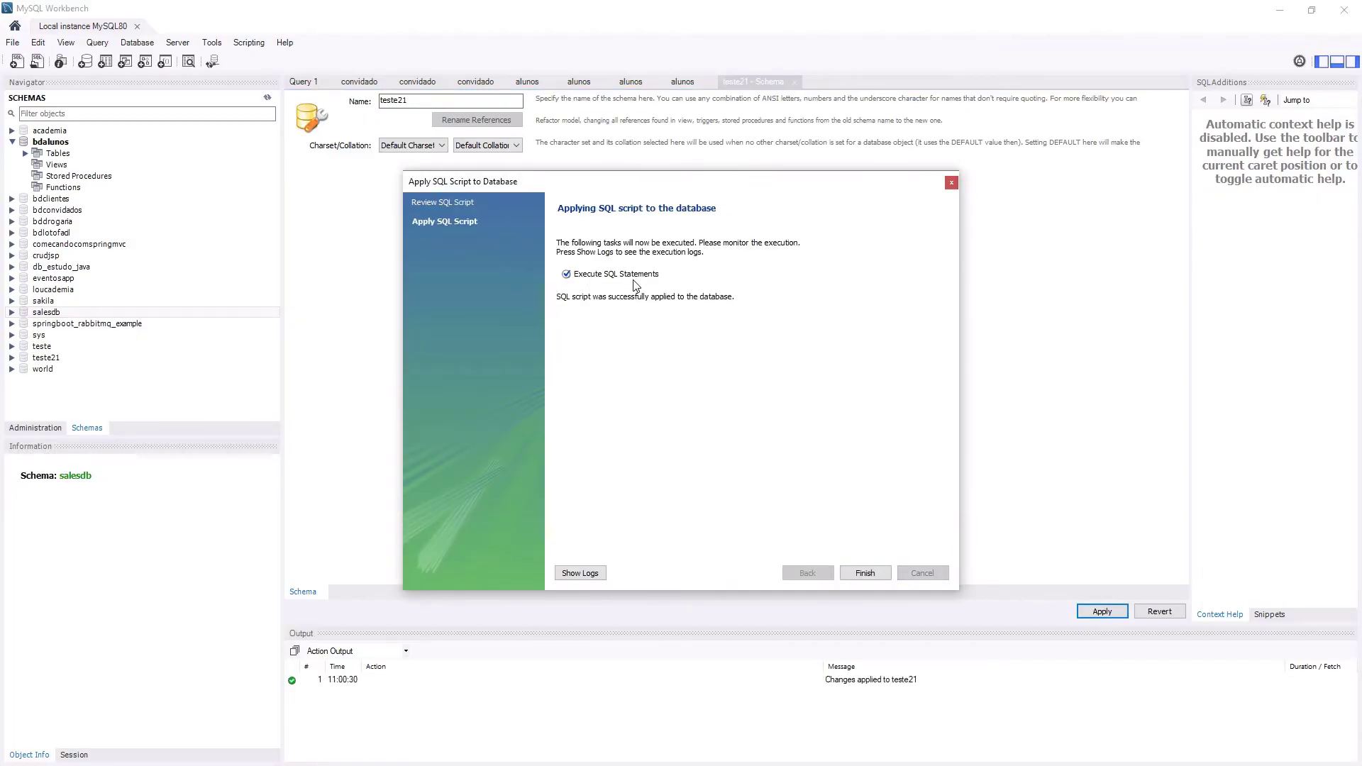
pyautogui.click(864, 572)
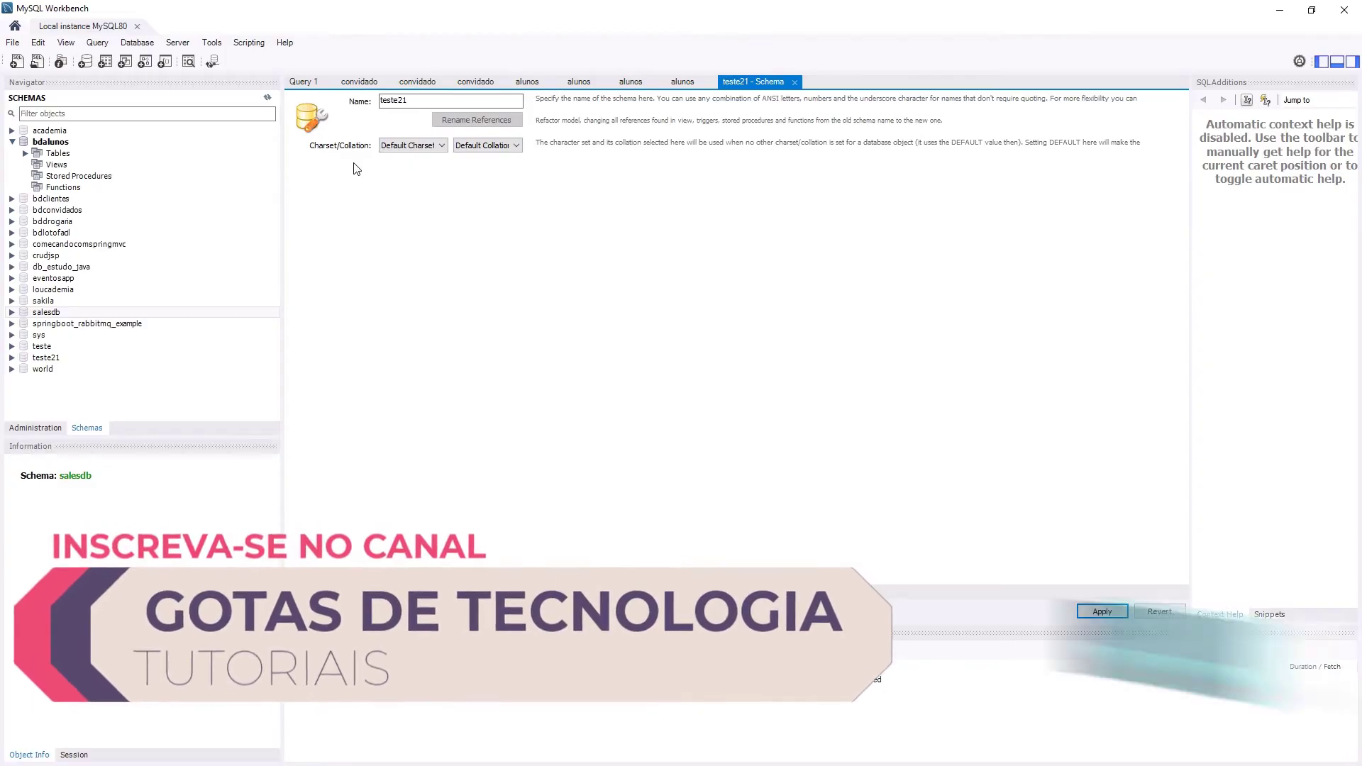
# - Open the Server Status page for Local instance MySQL80 from the Server menu
pyautogui.click(177, 42)
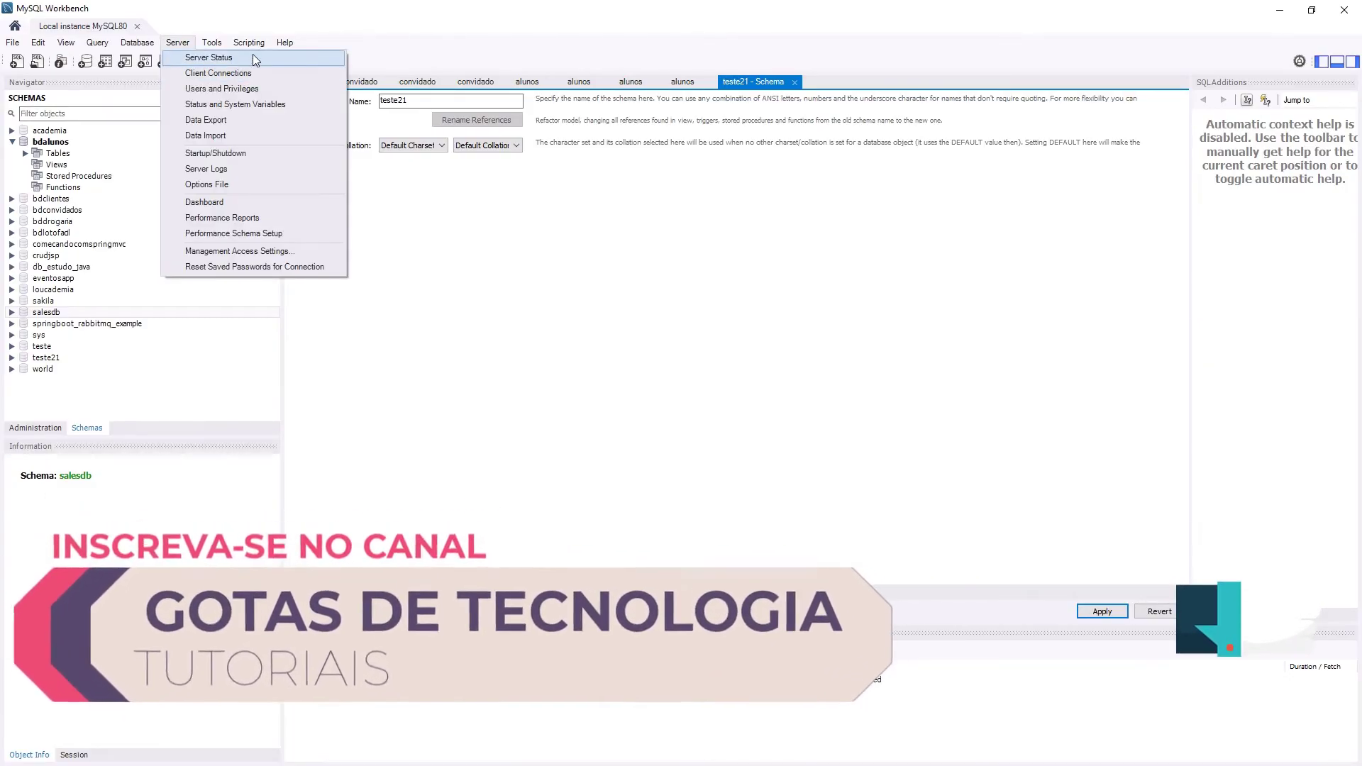
pyautogui.press('Escape')
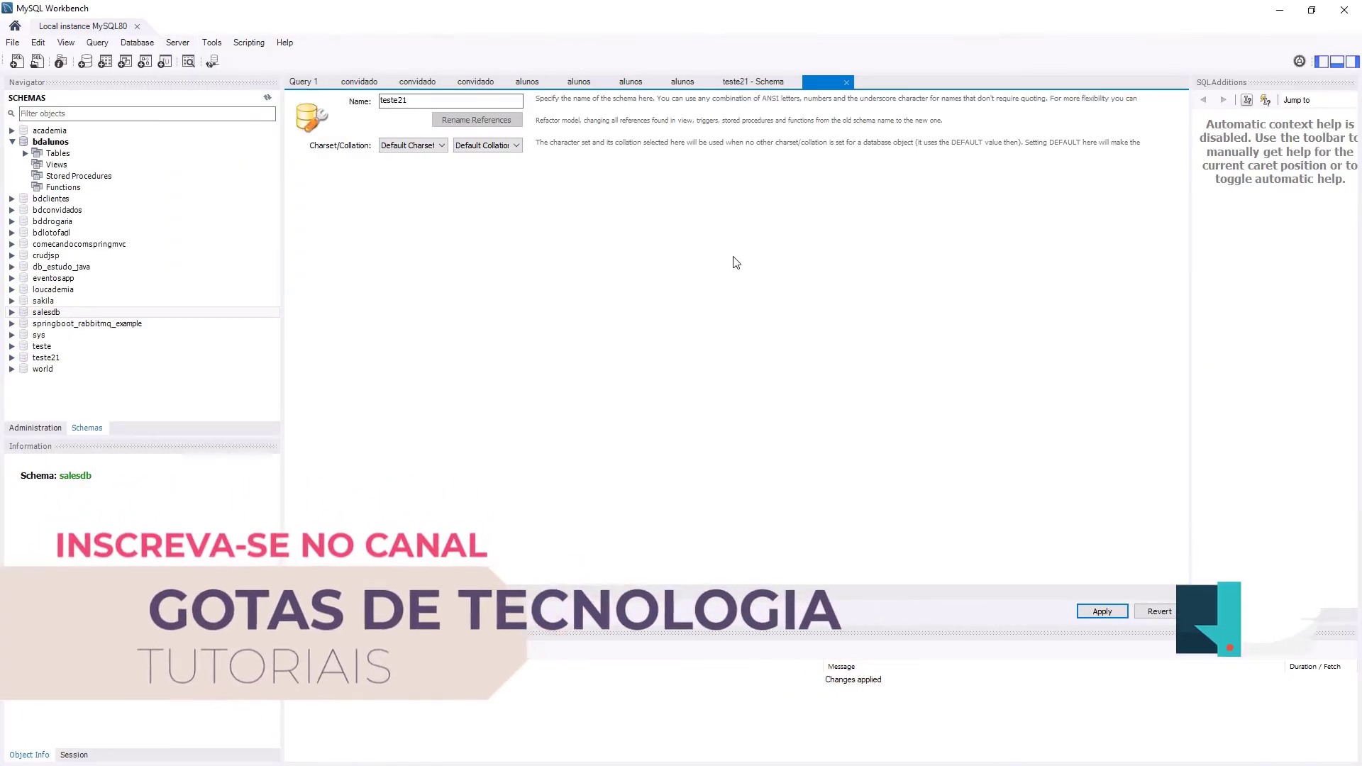